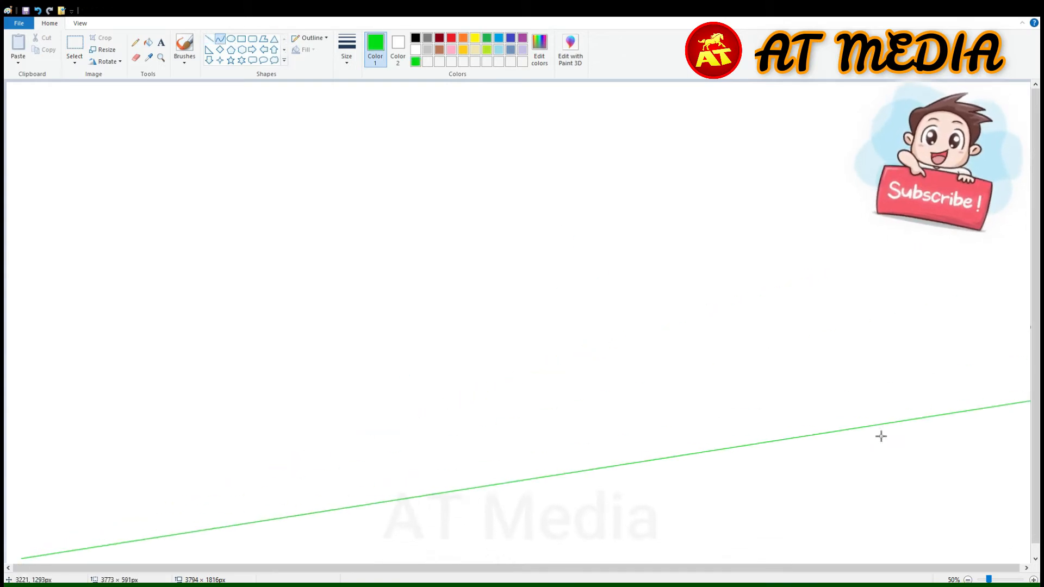
Step: Bend the green line into a rising hill curve and fill the area beneath it with green
left_click_drag(707, 454, 707, 304)
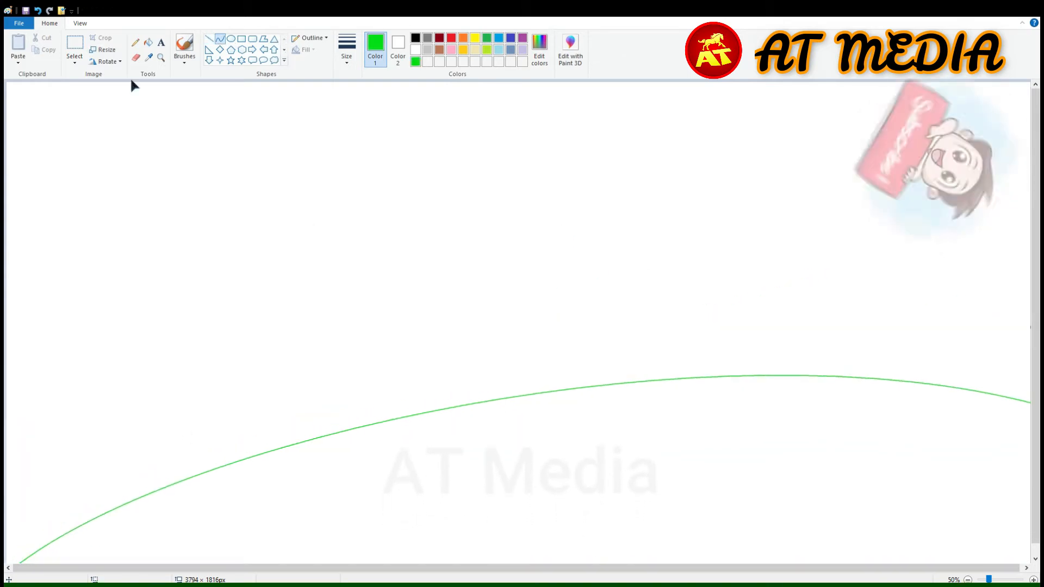
left_click(148, 42)
left_click(504, 492)
Step: Add a second green curve from the canvas's left edge to the hilltop and fill the gap beneath it
left_click(220, 39)
left_click_drag(7, 454, 772, 377)
left_click_drag(112, 433, 173, 395)
mouse_move(188, 411)
left_mouse_down()
mouse_move(208, 419)
mouse_move(49, 440)
mouse_move(944, 392)
left_mouse_up()
left_click(148, 42)
left_click(155, 454)
Step: Smooth the hilltop with a slightly higher green curve and fill the sliver beneath it with green
left_click(219, 40)
left_click_drag(224, 418, 224, 357)
left_click_drag(707, 375, 761, 365)
left_click(148, 42)
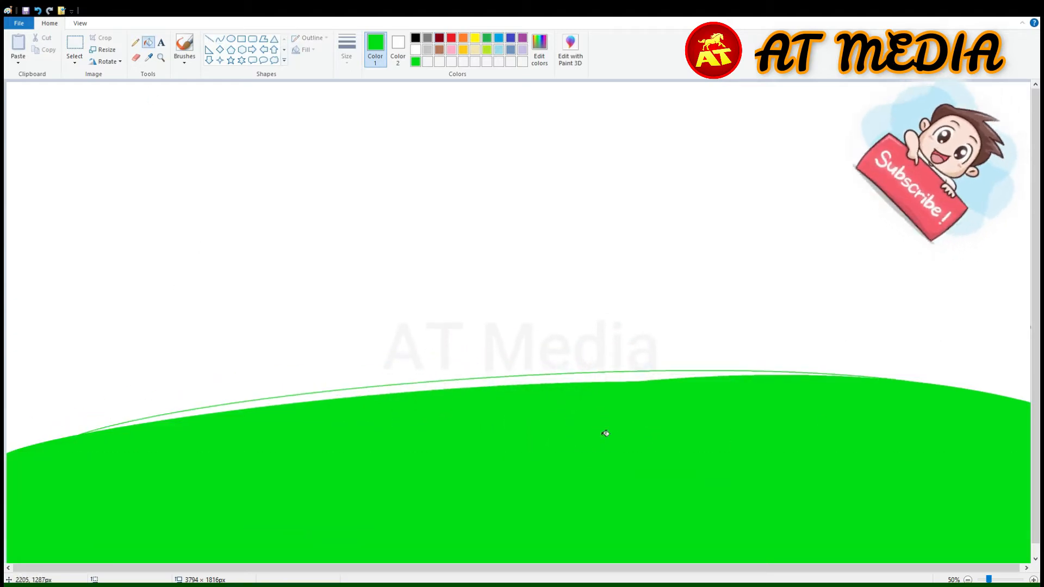
left_click(603, 377)
Step: Draw a beige line outline of a house on the hill, with a gabled front wall and an adjoining side wall
left_click(209, 39)
left_click(474, 50)
mouse_move(591, 212)
left_mouse_down()
mouse_move(613, 418)
mouse_move(569, 256)
mouse_move(589, 240)
left_mouse_up()
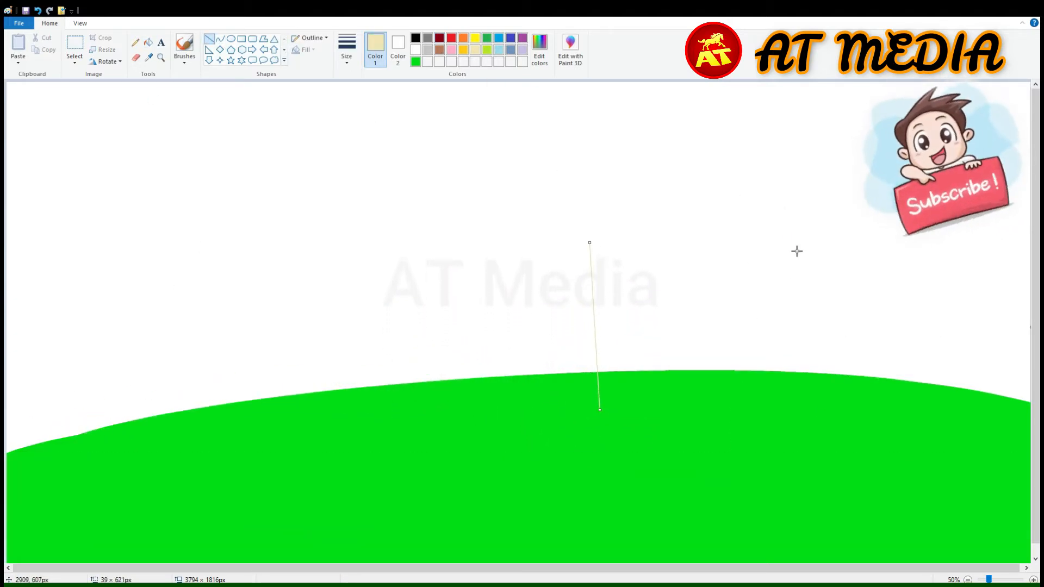
left_click_drag(784, 207, 783, 418)
left_click_drag(590, 242, 669, 121)
mouse_move(785, 207)
left_mouse_down()
mouse_move(668, 121)
mouse_move(867, 212)
mouse_move(999, 220)
mouse_move(969, 425)
left_mouse_up()
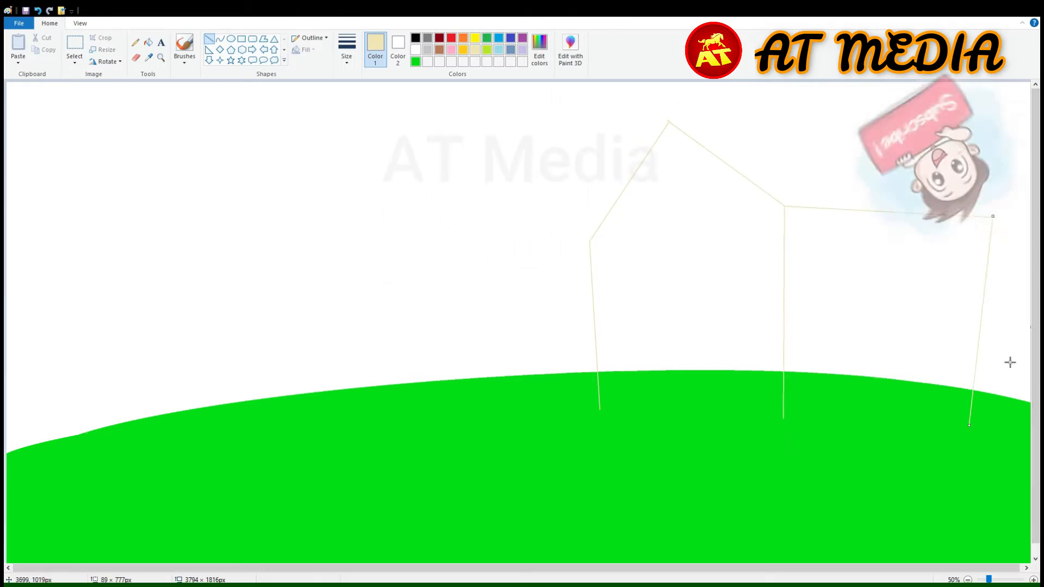
left_click_drag(600, 410, 970, 426)
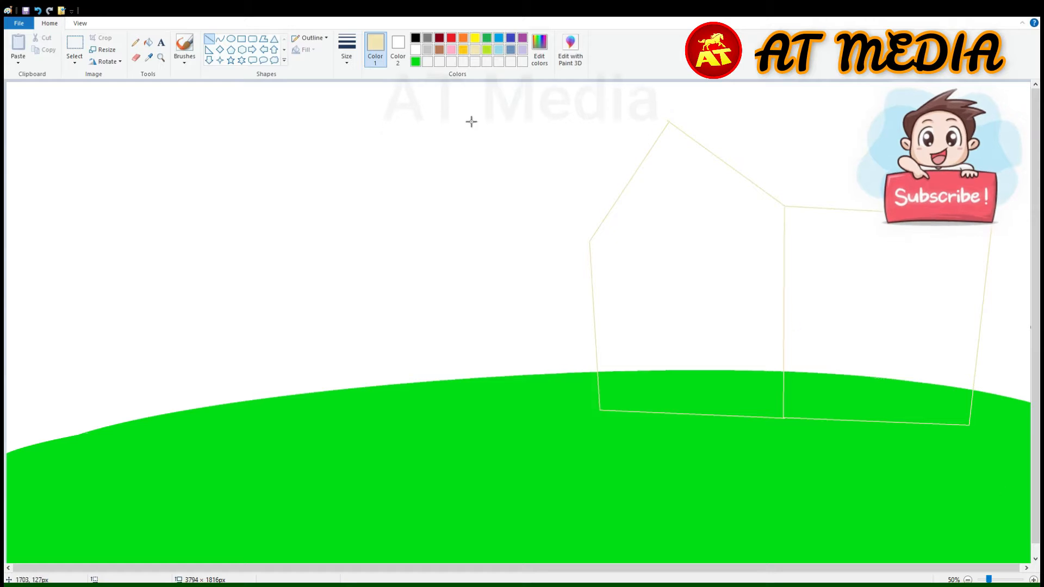
left_click(148, 43)
left_click(701, 272)
key("ctrl+z")
Step: Close the gap in the house outline where the gable meets the dividing wall line with a short beige line
scroll(631, 218, "up", 1)
left_click_drag(602, 568, 716, 568)
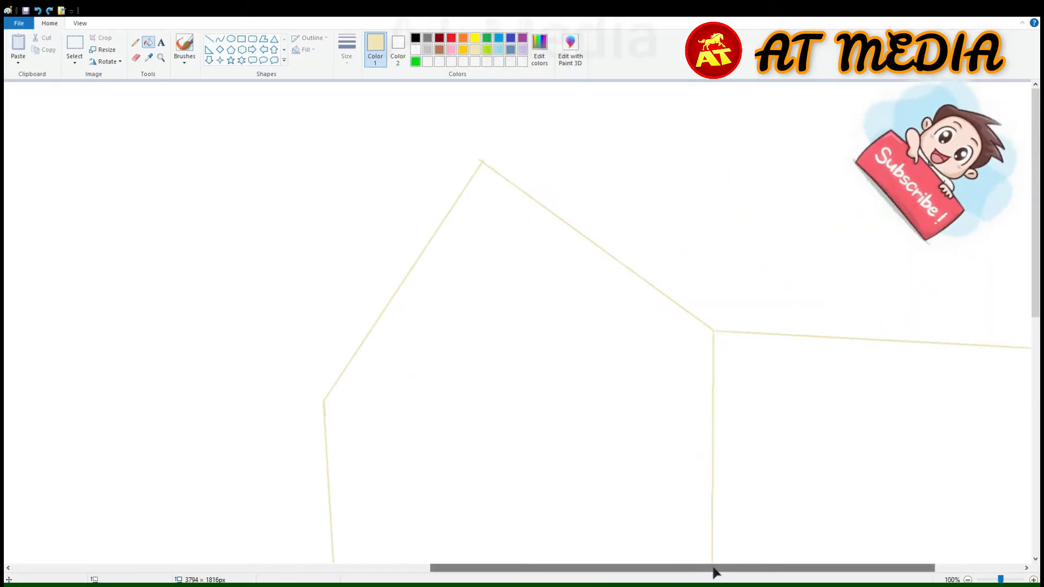
left_click(209, 39)
left_click_drag(713, 331, 711, 351)
left_click(148, 42)
left_click(571, 337)
left_click(764, 373)
scroll(764, 373, "down", 3)
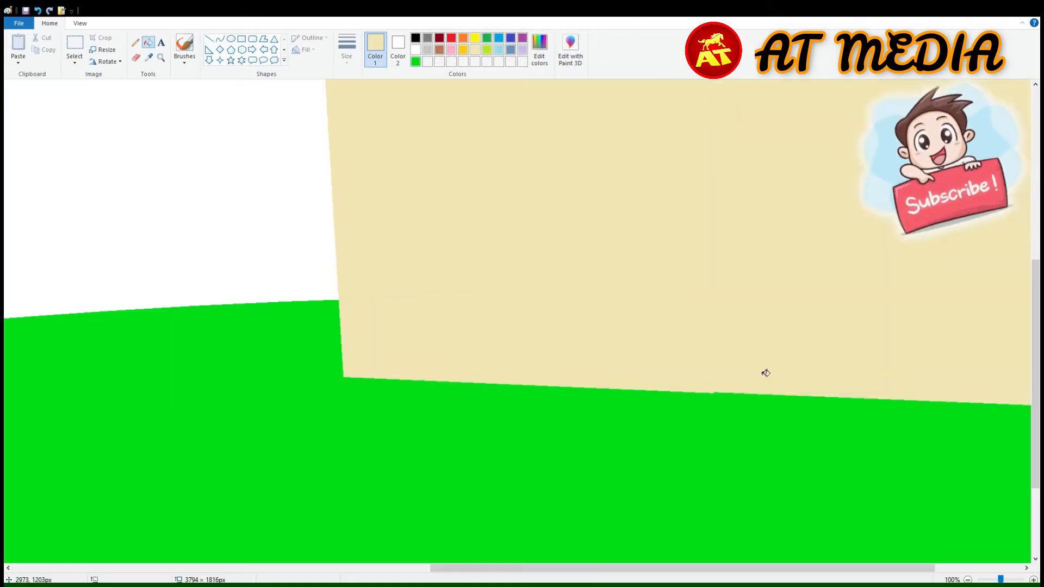
key("ctrl+z")
Step: Fill the house's front wall with light yellow and its side wall with a deeper yellow
scroll(707, 304, "up", 2)
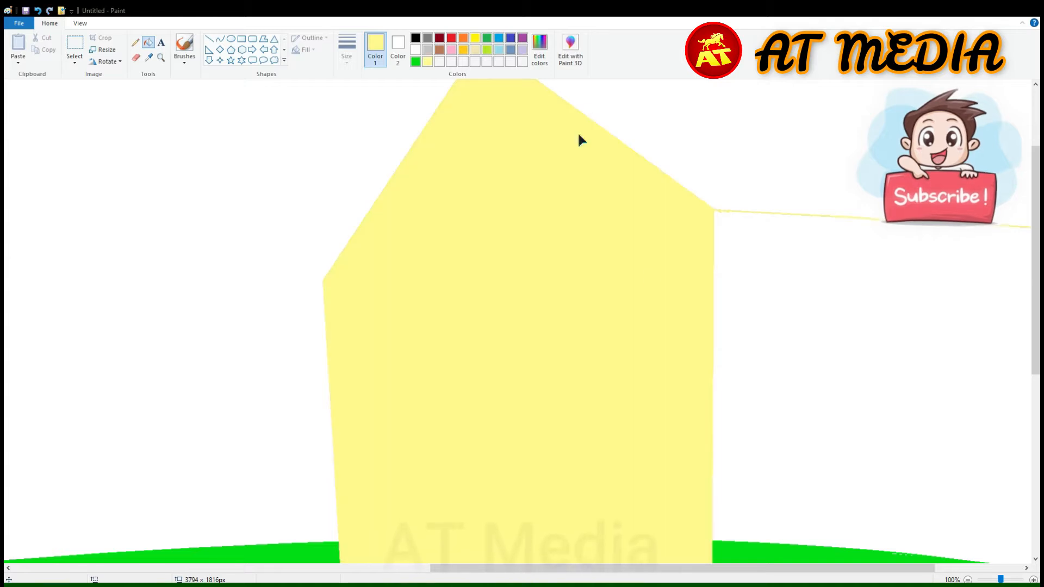
left_click(758, 396)
scroll(695, 555, "down", 3)
scroll(570, 324, "up", 3)
scroll(570, 325, "up", 2)
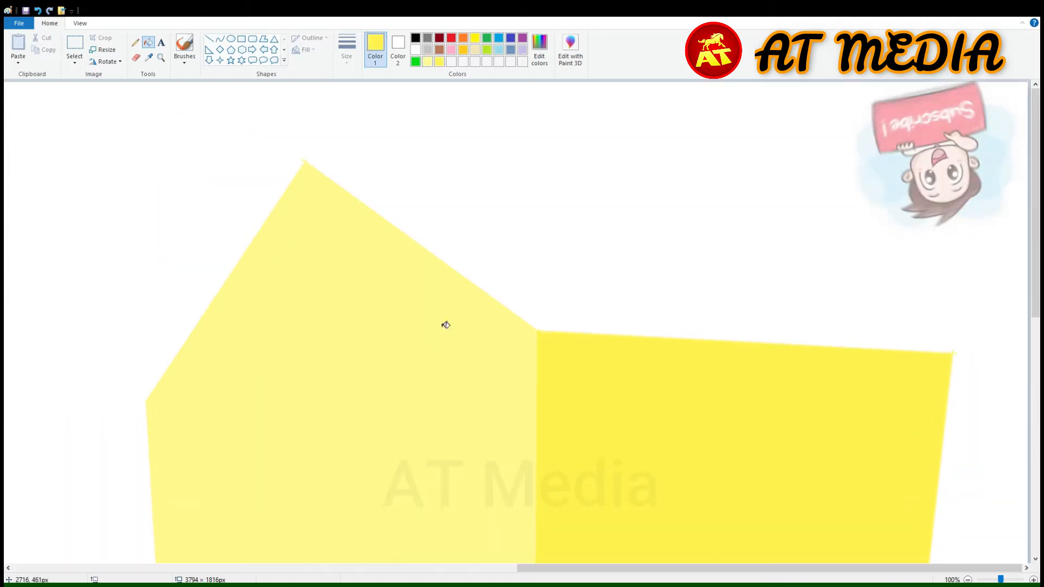
Step: Outline the large roof slope above the side wall with dark red lines and fill it with red
left_click(208, 39)
mouse_move(320, 166)
left_mouse_down()
mouse_move(851, 159)
mouse_move(823, 179)
mouse_move(955, 354)
left_mouse_up()
left_click_drag(823, 178, 773, 177)
left_click(415, 50)
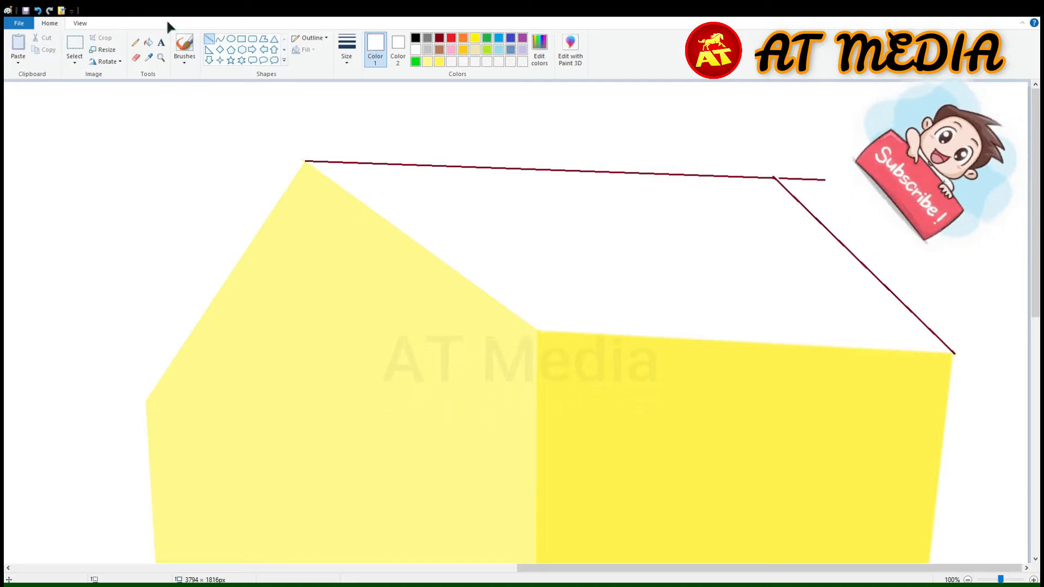
left_click(148, 42)
left_click(440, 38)
left_click(598, 245)
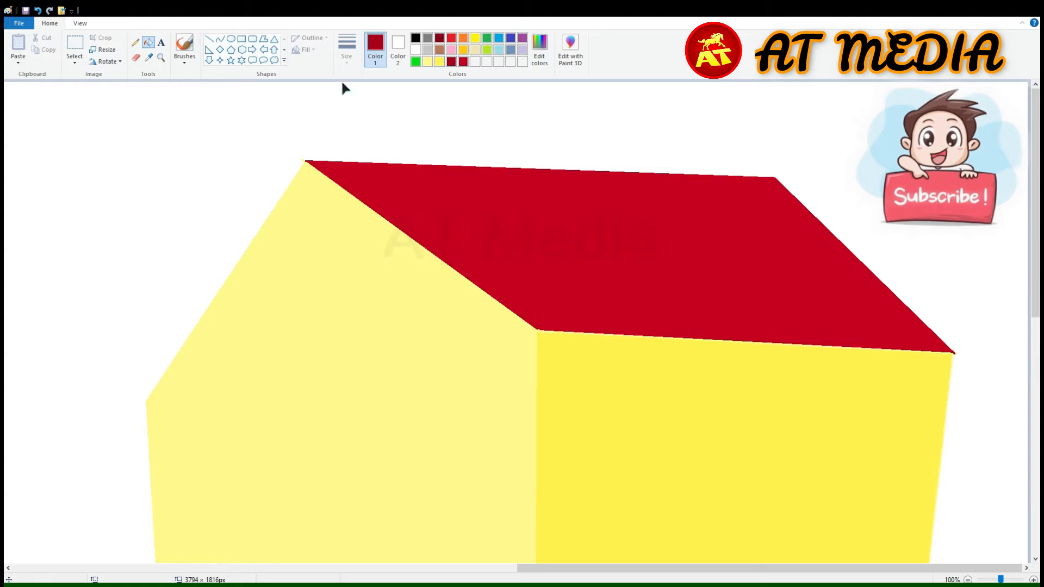
Step: Draw a narrow overhang along the left side of the gable and fill it with dark red
left_click_drag(281, 165, 83, 407)
mouse_move(83, 406)
left_mouse_down()
mouse_move(148, 400)
mouse_move(325, 162)
left_mouse_up()
left_click(147, 43)
left_click(179, 283)
Step: Draw a dark red line parallel to the left gable edge and fill the yellow gap with dark red
left_click(209, 39)
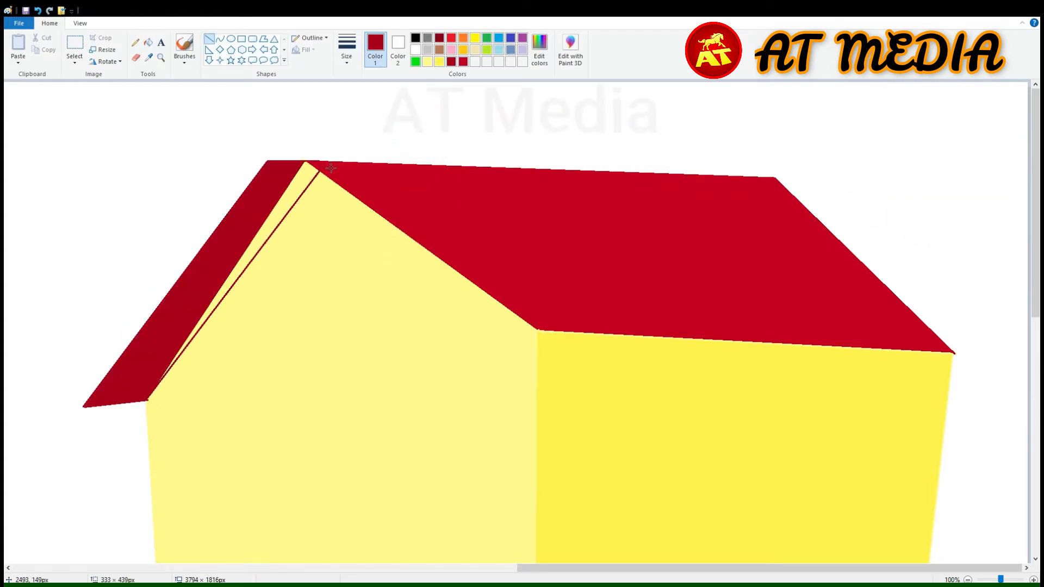
left_click(1034, 580)
left_click(968, 580)
left_click_drag(146, 401, 159, 400)
left_click(869, 494)
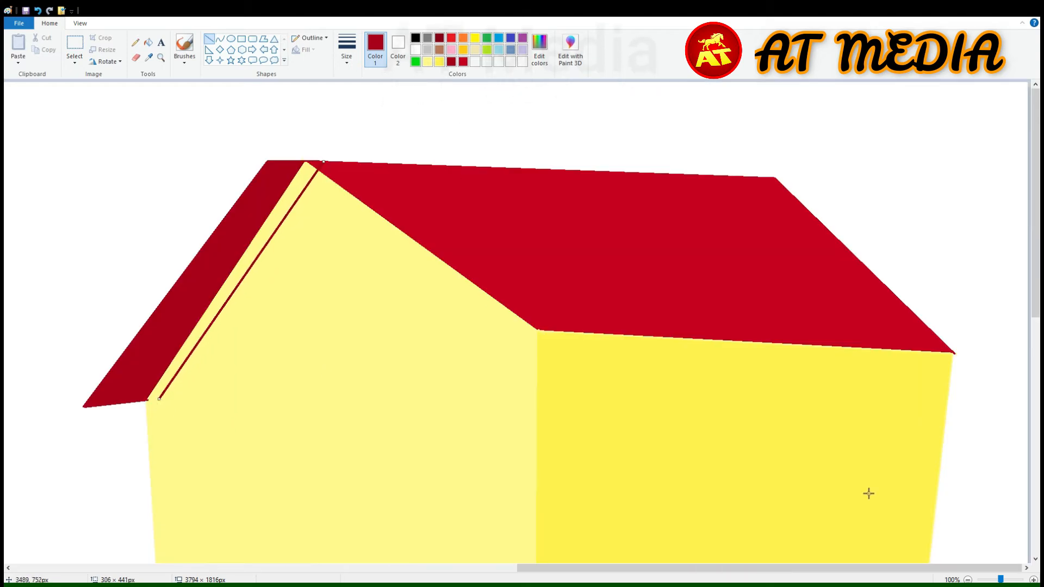
left_click(1034, 580)
scroll(260, 243, "down", 4)
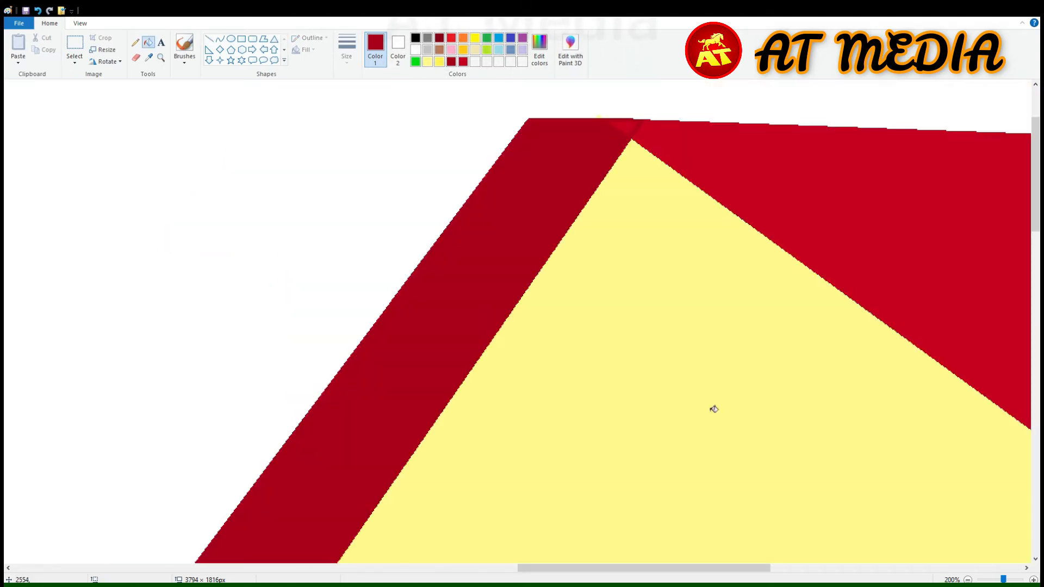
scroll(501, 280, "down", 3)
scroll(368, 156, "up", 3)
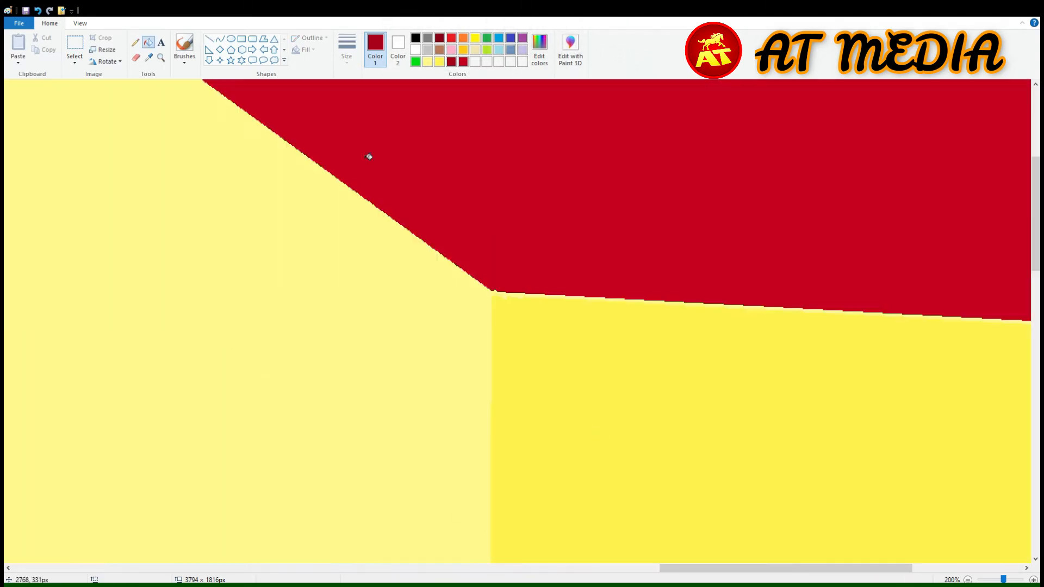
Step: Extend the large roof slope over the front wall with red lines up to the peak and fill the strip with red
left_click_drag(637, 301, 401, 288)
left_click_drag(682, 568, 602, 567)
scroll(652, 511, "up", 3)
mouse_move(734, 453)
left_mouse_down()
mouse_move(299, 120)
mouse_move(345, 121)
left_mouse_up()
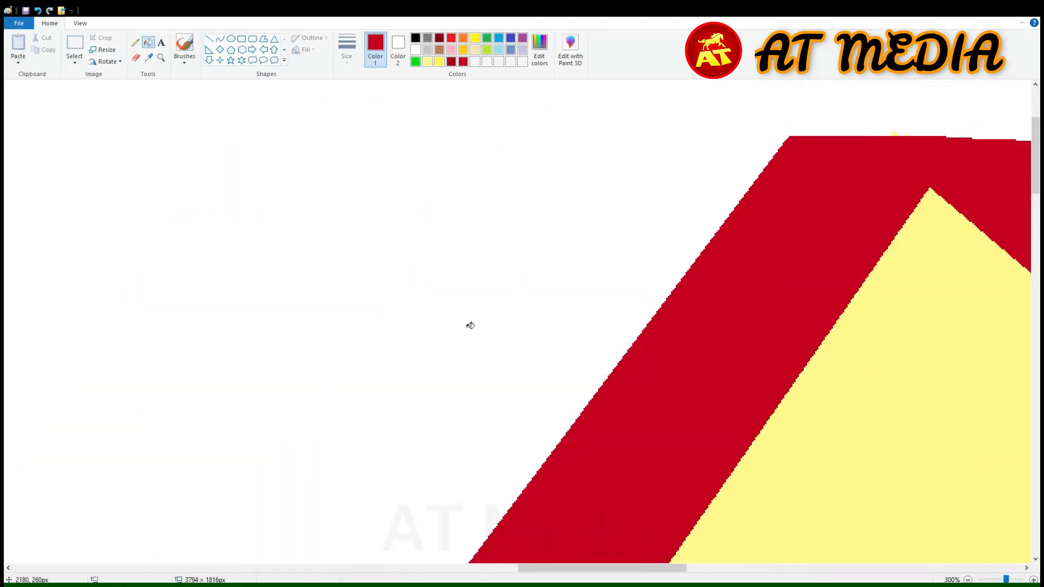
left_click(944, 163)
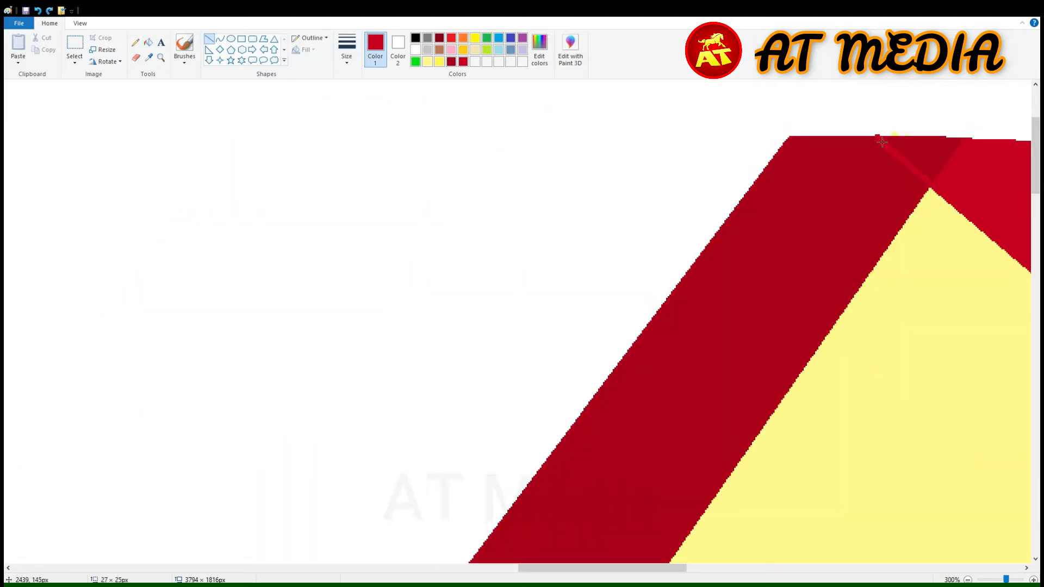
scroll(908, 240, "down", 2)
scroll(908, 240, "down", 1)
scroll(756, 203, "up", 1)
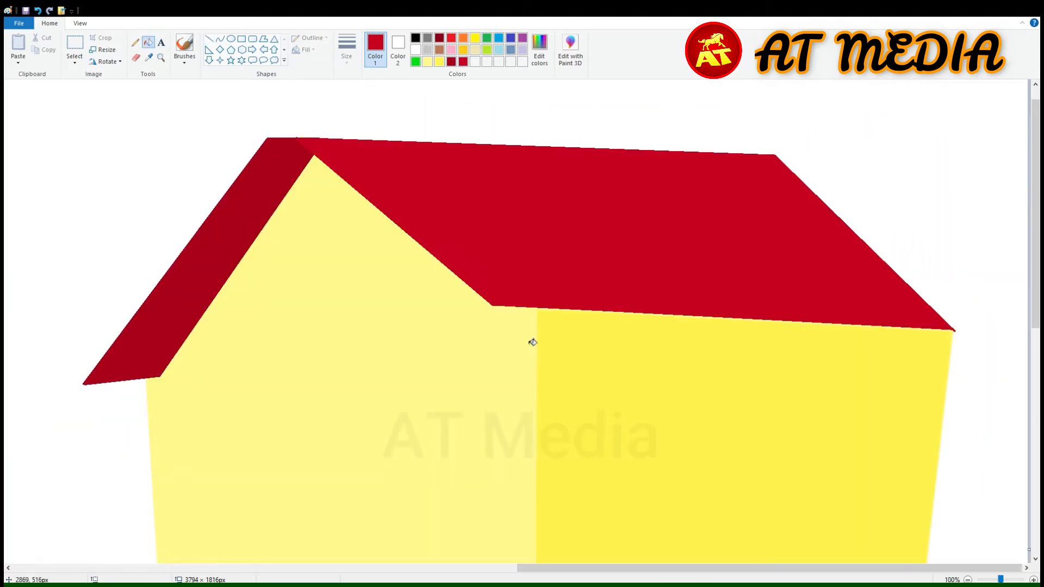
Step: Draw red lines extending the large roof slope below its lower edge and beyond the side wall's far edge
left_click(209, 39)
scroll(621, 401, "up", 1)
scroll(886, 544, "right", 5)
scroll(886, 543, "down", 2)
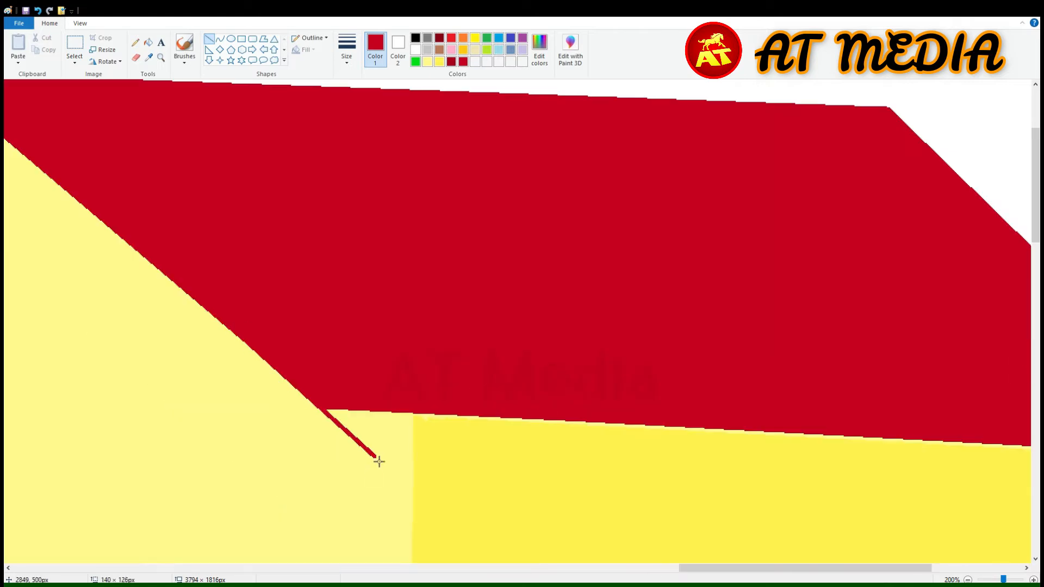
mouse_move(375, 458)
left_mouse_down()
mouse_move(692, 539)
mouse_move(966, 521)
left_mouse_up()
scroll(967, 521, "down", 1)
left_click_drag(1000, 300, 787, 92)
scroll(850, 315, "up", 1)
Step: Fill the gaps between the roof and its extended outline with red
left_click(149, 43)
left_click(163, 451)
left_click(27, 443)
left_click(888, 462)
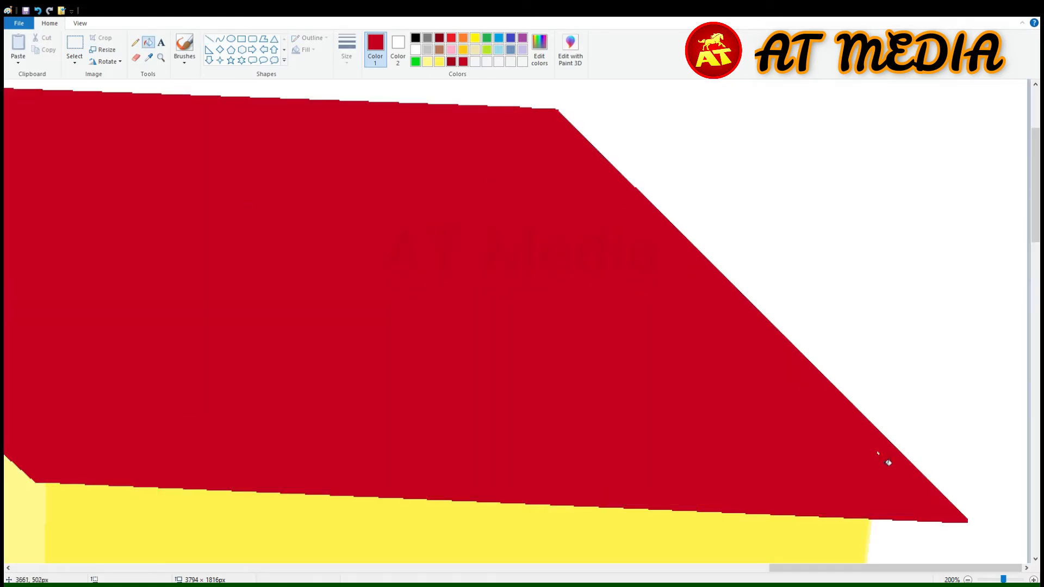
scroll(792, 573, "down", 1)
Step: Trim the outer edge of the left roof overhang with a white line and fill the cut-off strip with white
scroll(289, 161, "up", 2)
left_click(209, 39)
left_click(415, 49)
left_click_drag(108, 404, 287, 161)
left_click_drag(109, 404, 105, 405)
left_click(149, 43)
left_click(217, 239)
scroll(417, 240, "down", 2)
scroll(375, 203, "up", 2)
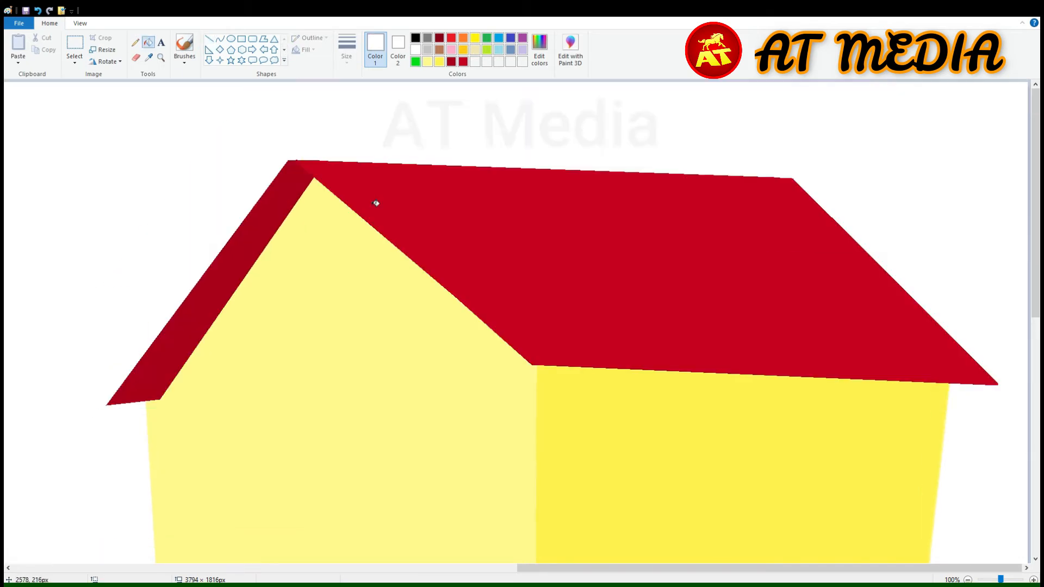
Step: Draw the outline of a door on the front wall with orange lines
scroll(368, 194, "down", 4)
left_click(210, 39)
left_click(440, 50)
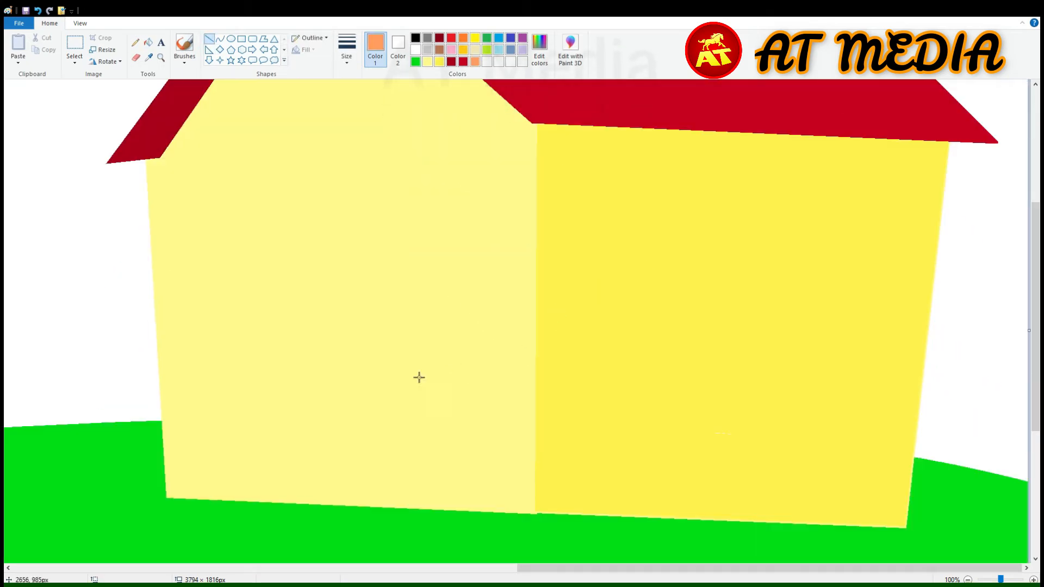
mouse_move(300, 293)
left_mouse_down()
mouse_move(285, 501)
mouse_move(268, 307)
left_mouse_up()
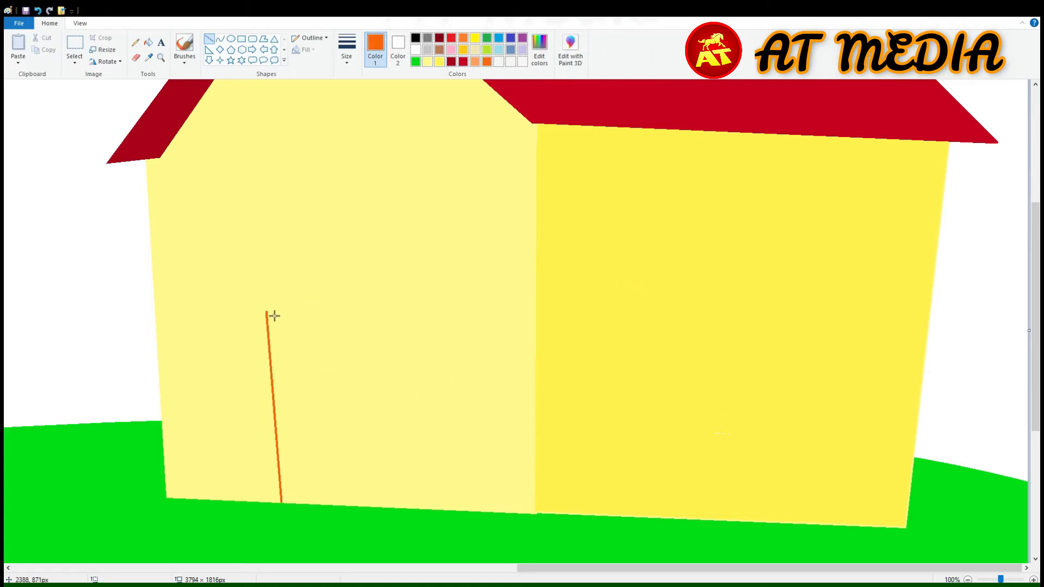
mouse_move(267, 311)
left_mouse_down()
mouse_move(413, 312)
mouse_move(417, 510)
left_mouse_up()
Step: Draw a second orange outline around the door to form its frame
scroll(417, 510, "up", 1)
scroll(492, 203, "down", 2)
scroll(533, 514, "down", 2)
left_click_drag(488, 285, 536, 439)
scroll(536, 439, "up", 2)
mouse_move(488, 280)
left_mouse_down()
mouse_move(848, 274)
mouse_move(847, 514)
left_mouse_up()
scroll(847, 513, "down", 3)
scroll(846, 337, "up", 2)
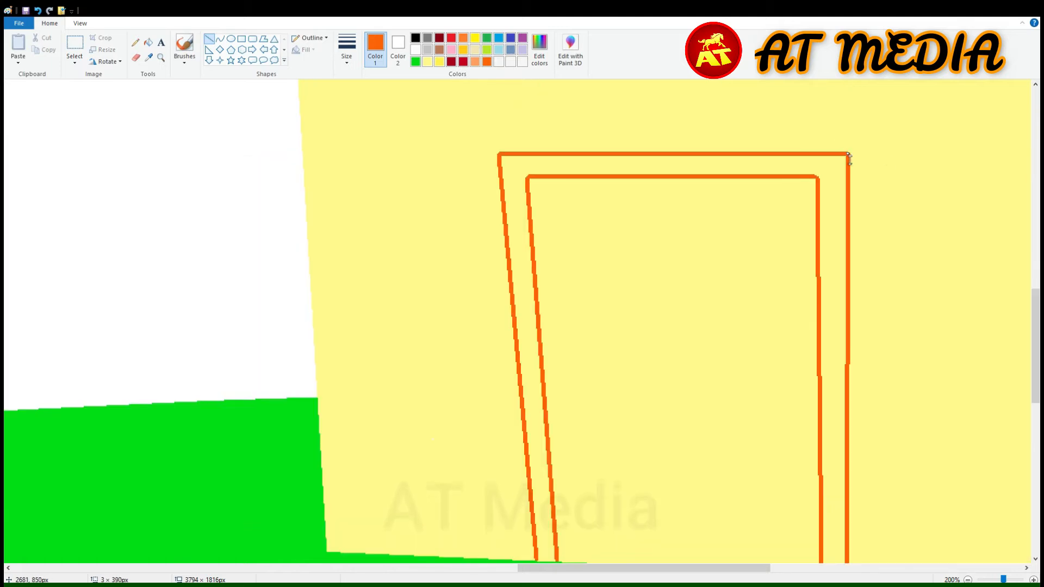
Step: Fill the door frame with orange and thicken its top bar with another orange line
left_click(149, 43)
left_click(680, 166)
scroll(725, 252, "down", 2)
scroll(725, 252, "up", 2)
left_click(210, 38)
left_click_drag(527, 186, 834, 188)
left_click(149, 43)
scroll(687, 303, "down", 2)
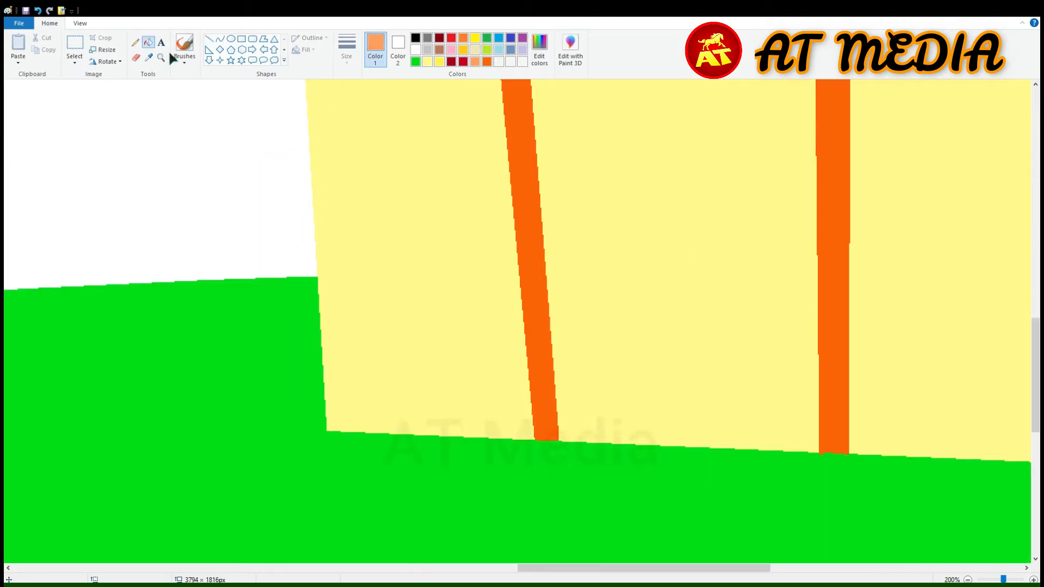
Step: Fill the door panel with light orange and recolor the frame with a slightly darker custom orange
scroll(672, 348, "up", 2)
left_click(672, 348)
left_click(539, 50)
left_click(672, 359)
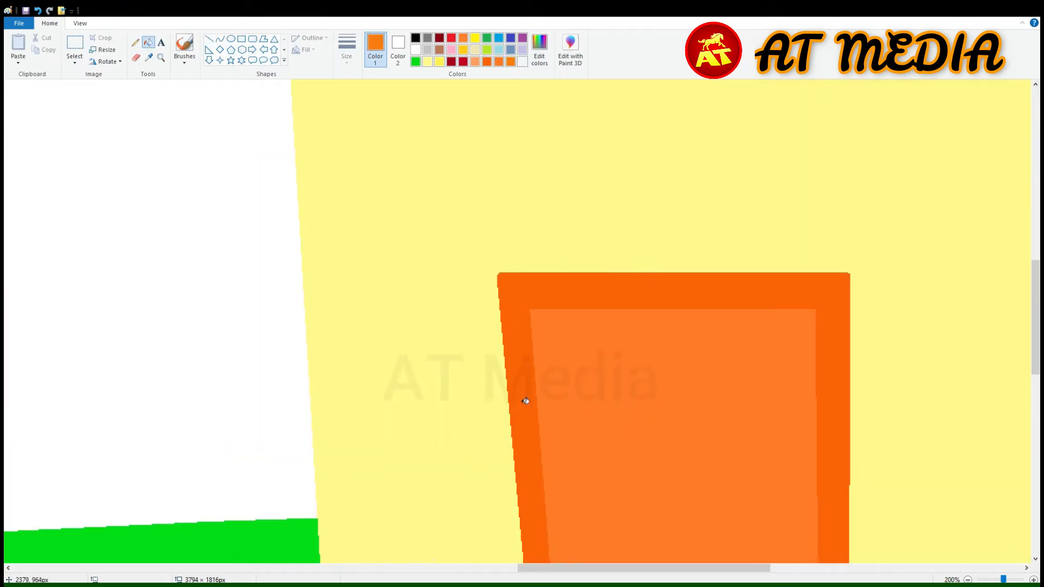
left_click(526, 402)
left_click(539, 50)
left_click(681, 422)
Step: Draw a small round doorknob near the door's right edge and fill it with the frame's orange
scroll(681, 422, "down", 3)
left_click_drag(644, 568, 713, 569)
left_click(232, 39)
mouse_move(488, 228)
left_mouse_down()
mouse_move(525, 274)
mouse_move(522, 257)
left_mouse_up()
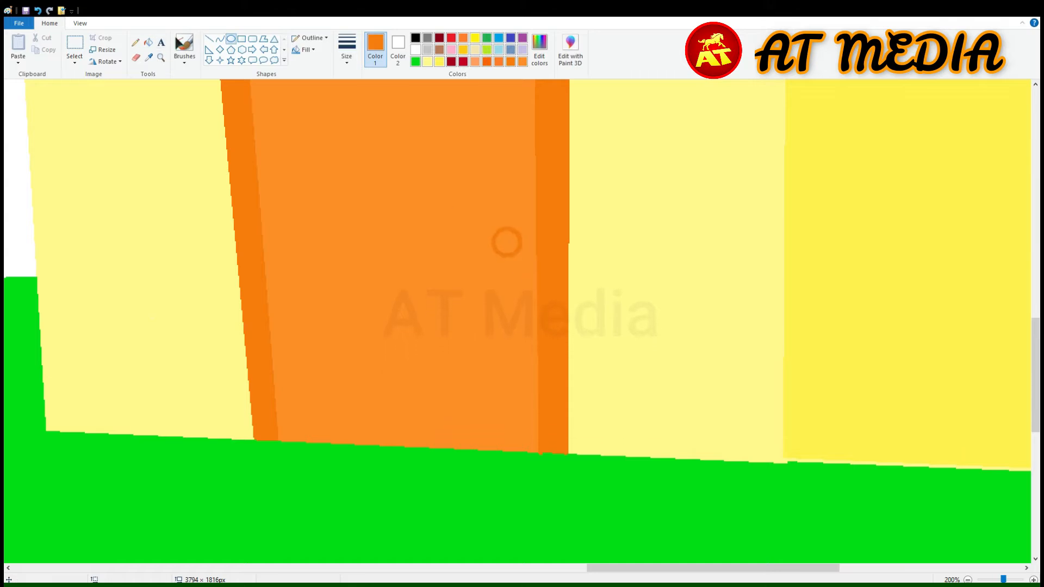
left_click(149, 42)
left_click(507, 242)
Step: Trim the inner edge of the left roof overhang back to the wall corner using the front wall's light yellow
scroll(507, 242, "up", 3)
mouse_move(1003, 580)
left_mouse_down()
mouse_move(989, 579)
mouse_move(1001, 580)
left_mouse_up()
left_click_drag(544, 568, 799, 568)
scroll(683, 389, "up", 2)
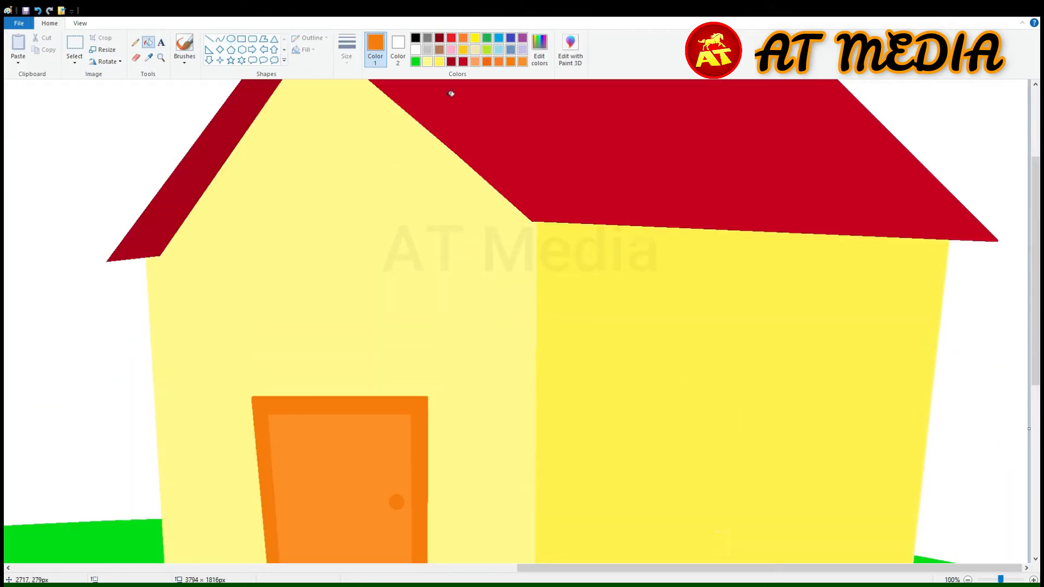
scroll(443, 217, "up", 2)
left_click(427, 61)
left_click(210, 40)
left_click_drag(286, 478, 593, 98)
left_click(148, 43)
left_click(448, 261)
scroll(485, 327, "down", 3)
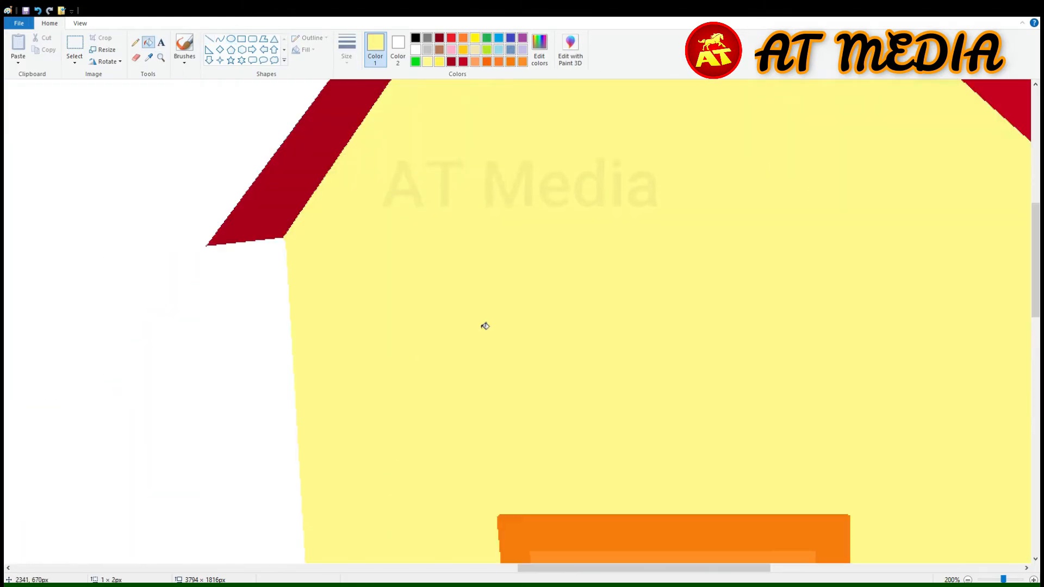
Step: Draw a deeper yellow shadow strip on the front wall beneath the left roof overhang and fill it
scroll(485, 326, "up", 3)
scroll(640, 254, "down", 2)
left_click(209, 39)
left_click_drag(325, 359, 618, 154)
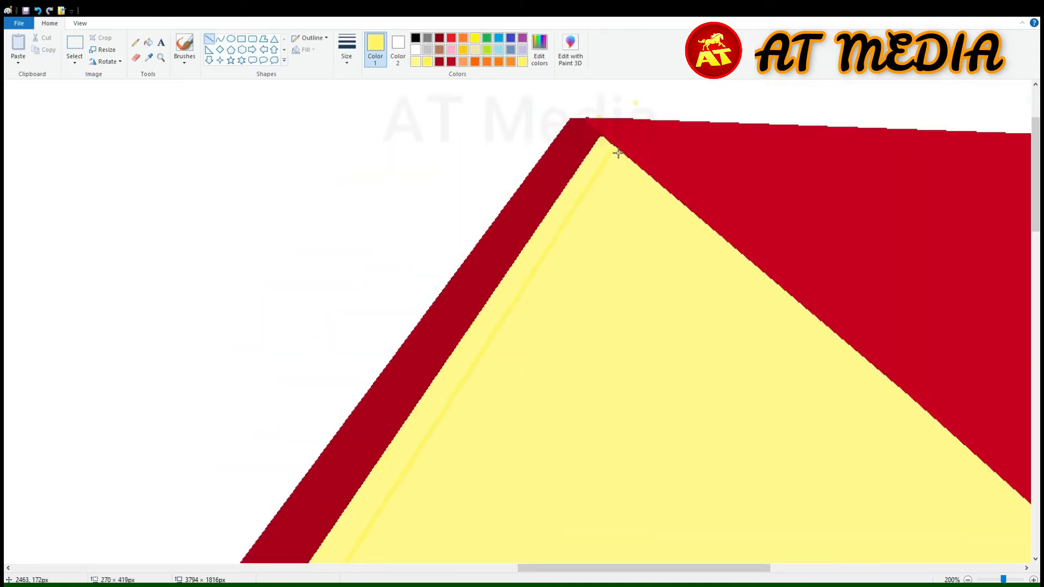
left_click(148, 42)
scroll(529, 127, "down", 2)
left_click(529, 128)
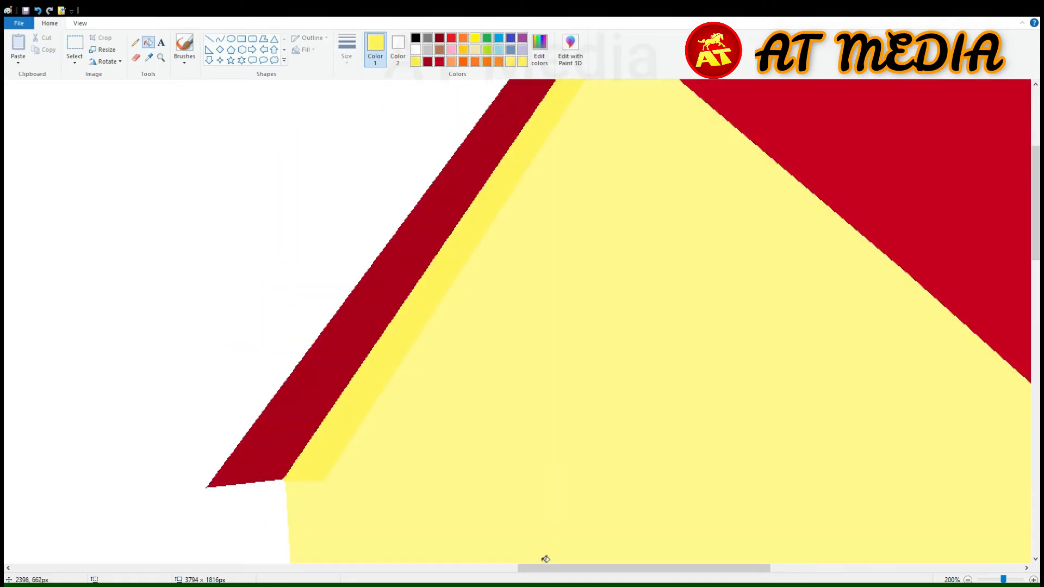
Step: Draw a matching shadow strip beneath the right side of the gable and fill both strips with golden yellow
left_click_drag(644, 568, 692, 568)
scroll(435, 326, "up", 4)
left_click(209, 39)
scroll(855, 422, "down", 4)
left_click_drag(389, 242, 851, 422)
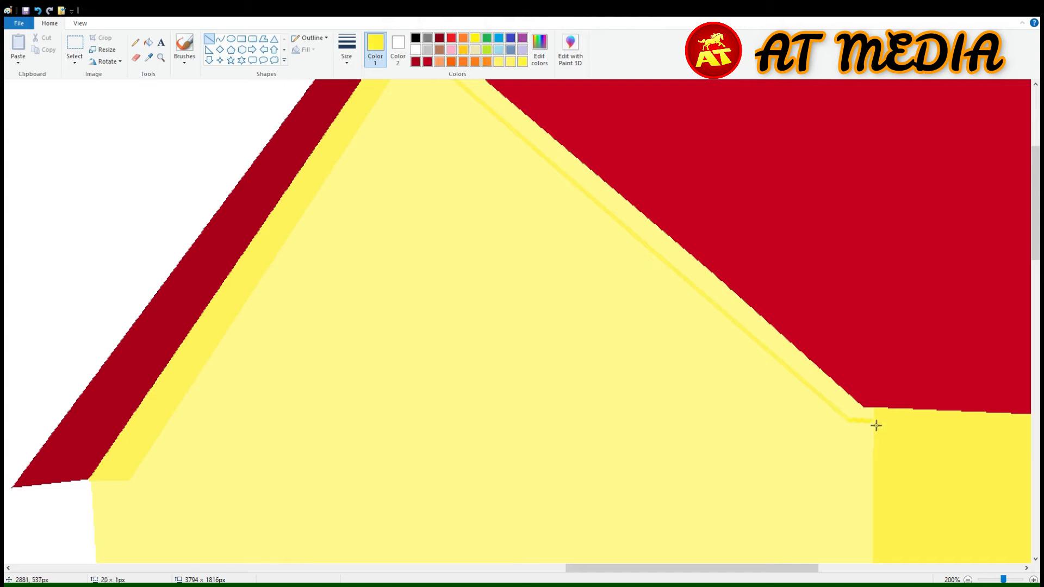
left_click(149, 42)
left_click(634, 214)
scroll(717, 352, "up", 4)
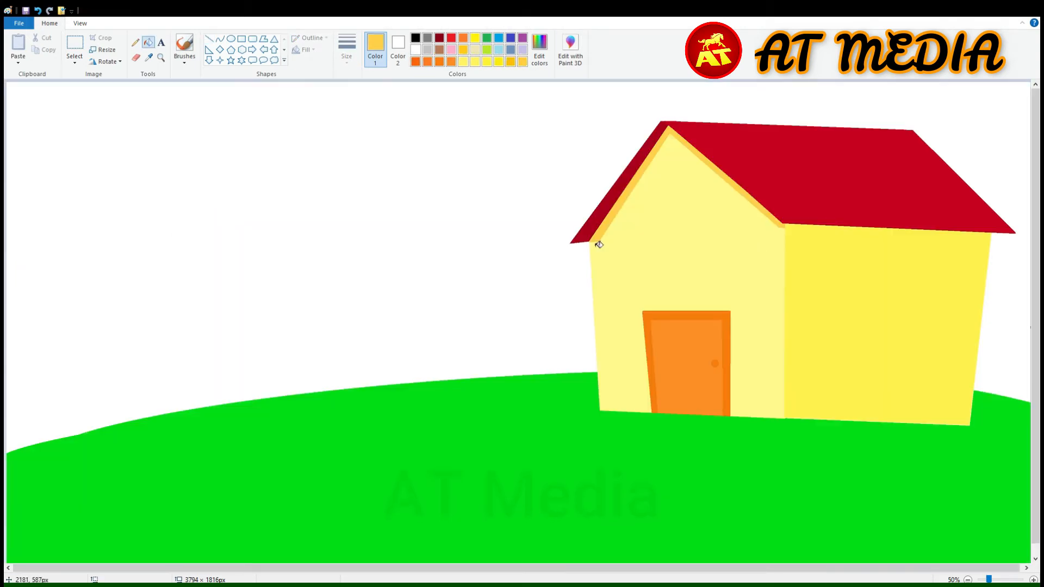
Step: Draw a pale orange shadow strip above the door and down its right side, and fill it
scroll(670, 211, "up", 1)
scroll(536, 187, "down", 4)
left_click(210, 39)
left_click_drag(649, 298, 831, 289)
left_click(644, 265)
left_click(939, 527)
scroll(820, 322, "up", 1)
left_click_drag(543, 259, 545, 459)
scroll(545, 381, "down", 2)
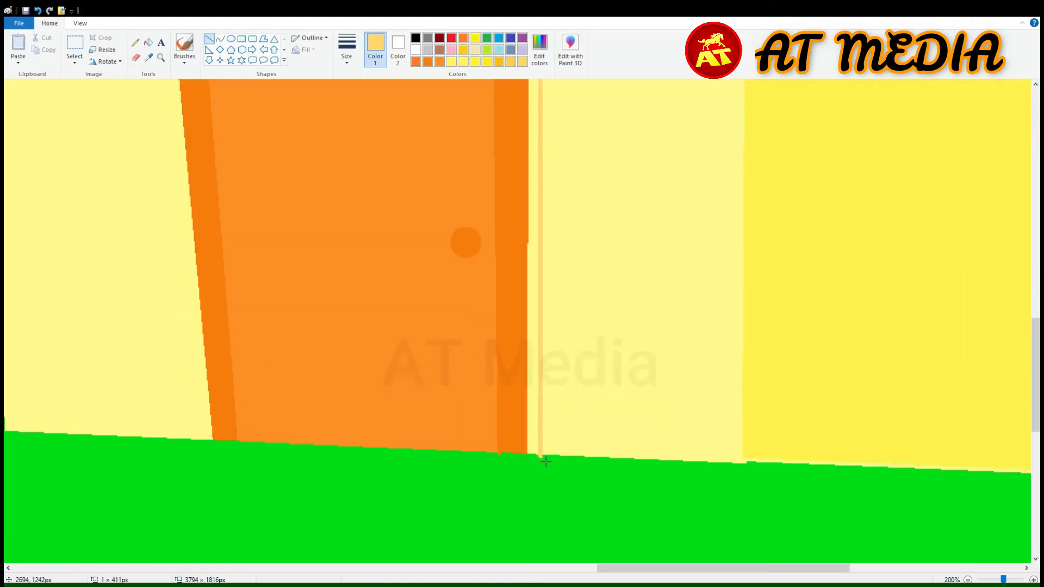
left_click(148, 43)
left_click(536, 286)
Step: Outline the round doorknob with a darker orange circle
scroll(546, 286, "up", 3)
scroll(546, 286, "down", 1)
scroll(598, 326, "up", 2)
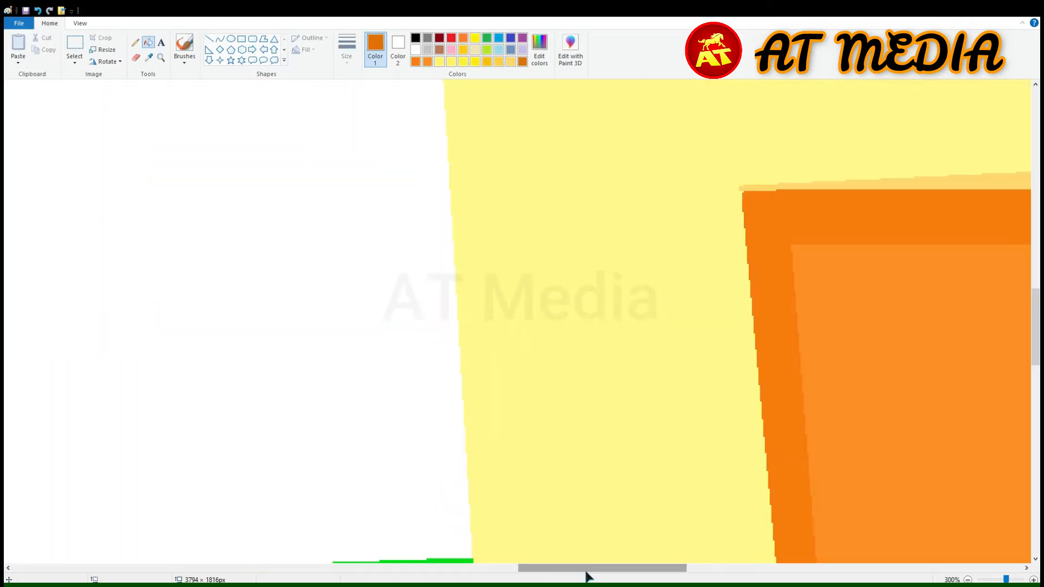
left_click_drag(586, 568, 714, 568)
left_click(231, 39)
left_click_drag(370, 361, 424, 414)
Step: Draw a paler yellow highlight strip down the front wall's left edge and fill it
scroll(457, 406, "down", 2)
left_click(209, 39)
left_click(148, 58)
left_click(381, 190)
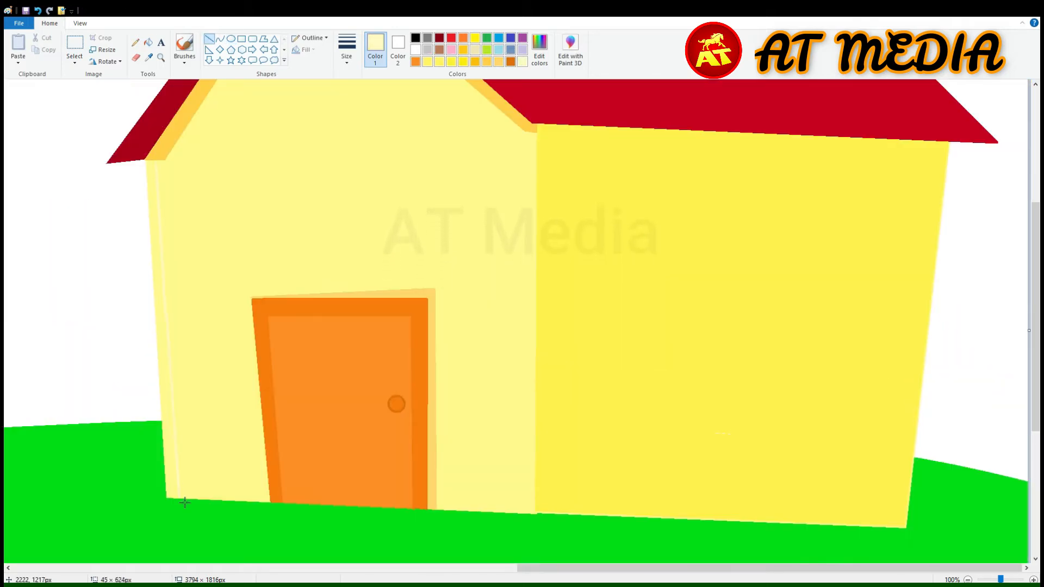
scroll(296, 245, "up", 1)
scroll(296, 244, "down", 3)
left_click(150, 58)
scroll(754, 223, "down", 2)
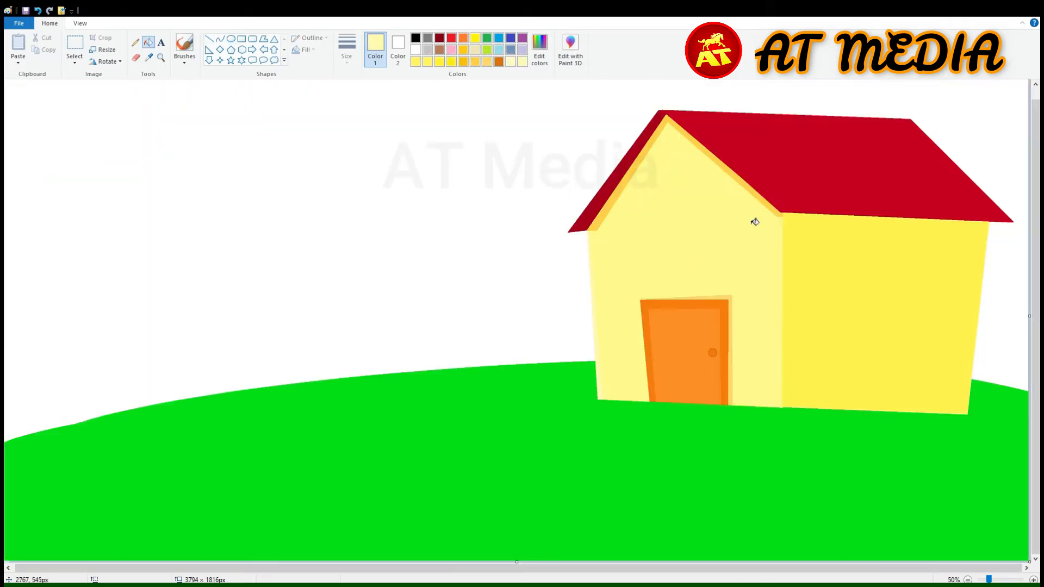
Step: Add a golden yellow shadow strip along the side wall beneath the main roof, and fill the sky light blue
scroll(753, 223, "up", 1)
left_click(505, 327)
left_click(211, 39)
left_click_drag(535, 351, 970, 393)
left_click(148, 42)
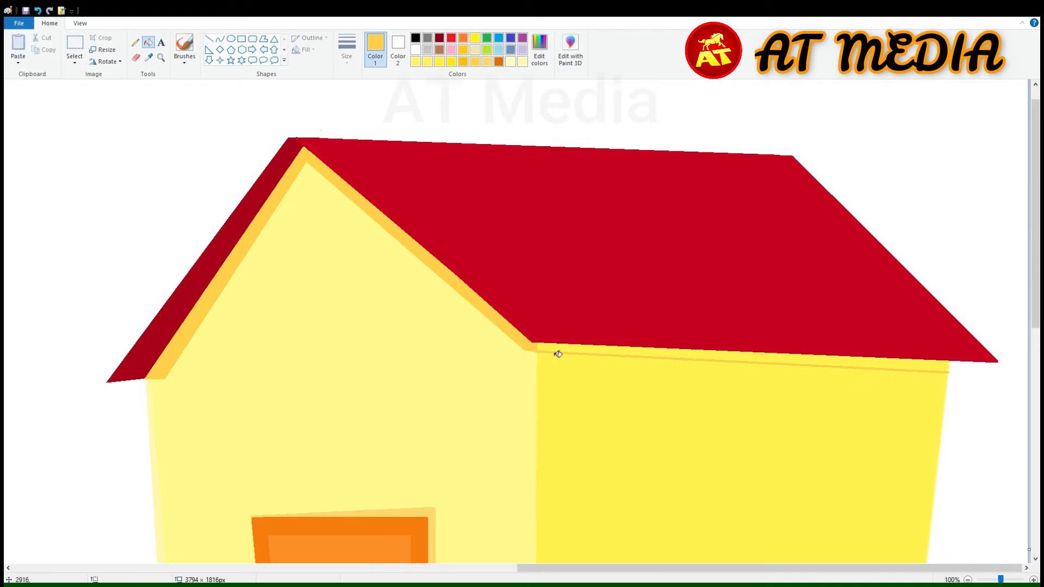
scroll(555, 354, "down", 1)
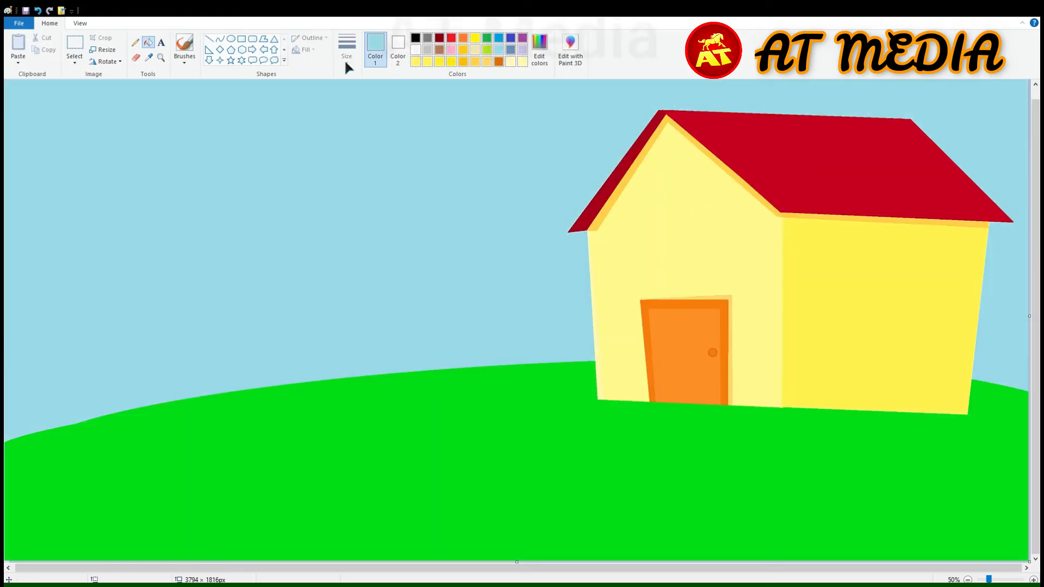
Step: Outline a cloud in the upper-left sky with overlapping white circles of varying sizes resting on a straight white baseline
left_click(416, 49)
left_click_drag(194, 112, 255, 147)
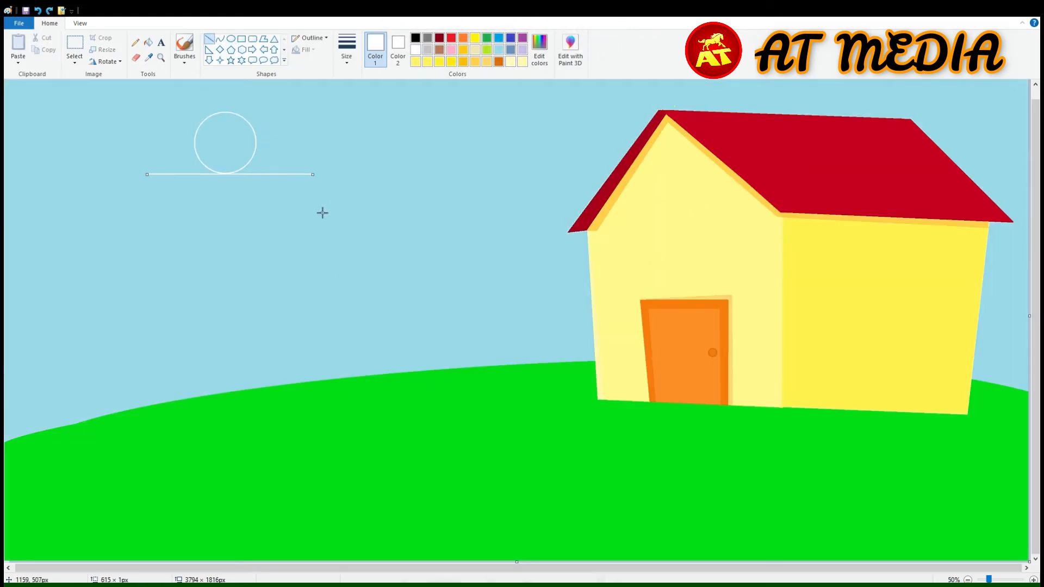
scroll(517, 215, "up", 1)
left_click(231, 38)
left_click_drag(453, 181, 538, 266)
left_click_drag(521, 205, 583, 266)
left_click_drag(551, 221, 610, 268)
left_click_drag(337, 193, 412, 267)
Step: Fill all the overlapping circles of the cloud with white
left_click(148, 42)
left_click(300, 256)
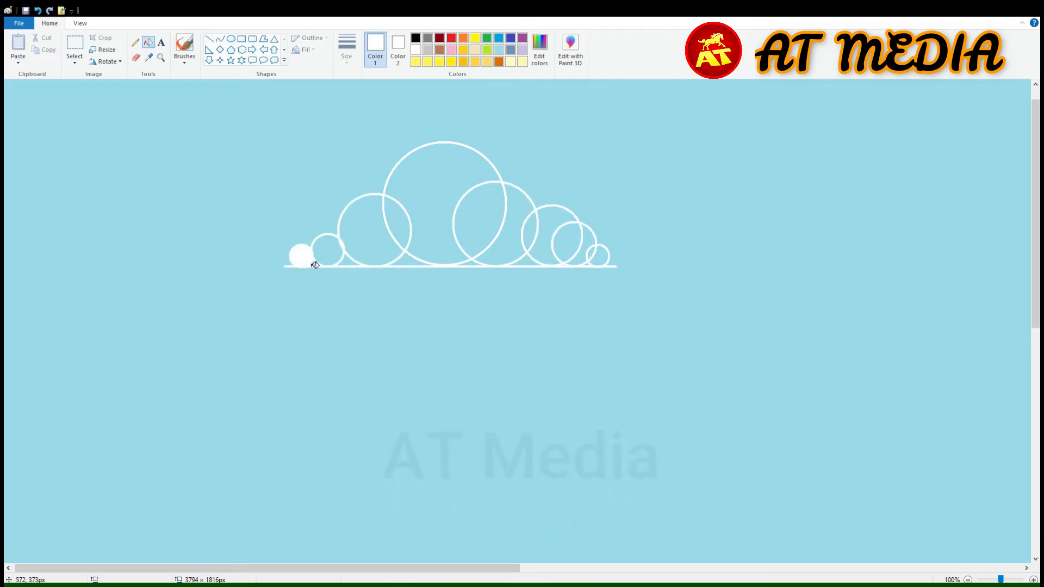
left_click(326, 251)
left_click(375, 229)
left_click(443, 174)
left_click(494, 228)
left_click(555, 229)
left_click(598, 257)
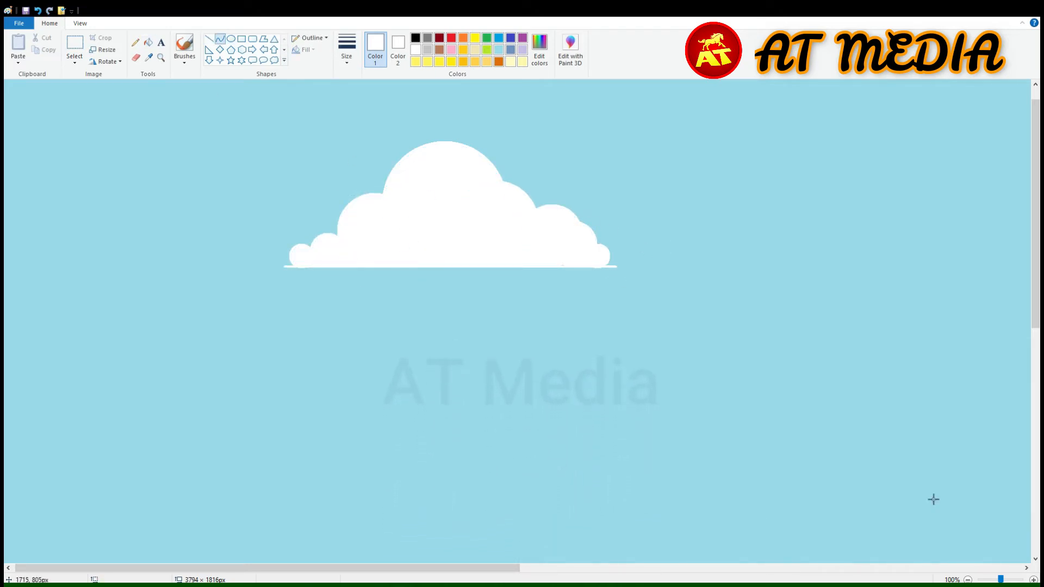
Step: Smooth both ends of the cloud with white curves and trim its baseline using the sky blue
scroll(287, 266, "up", 2)
left_click(263, 567)
mouse_move(275, 275)
left_mouse_down()
mouse_move(326, 277)
mouse_move(304, 255)
left_mouse_up()
left_click(209, 38)
scroll(260, 304, "down", 3)
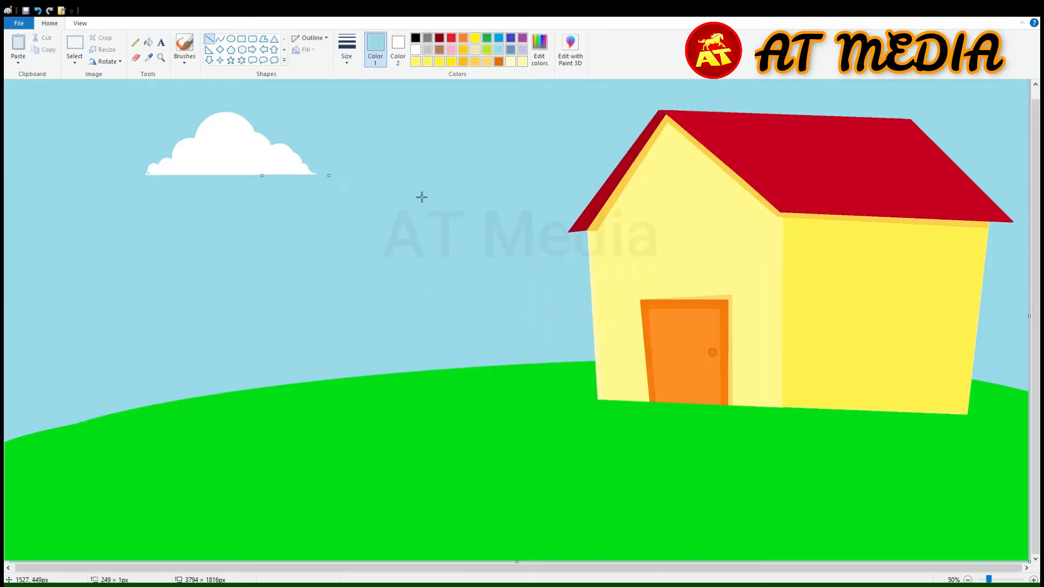
Step: Trace light grey curves just inside the cloud's bumpy upper edge and shade the band outside them light grey
scroll(366, 244, "up", 2)
left_click(416, 49)
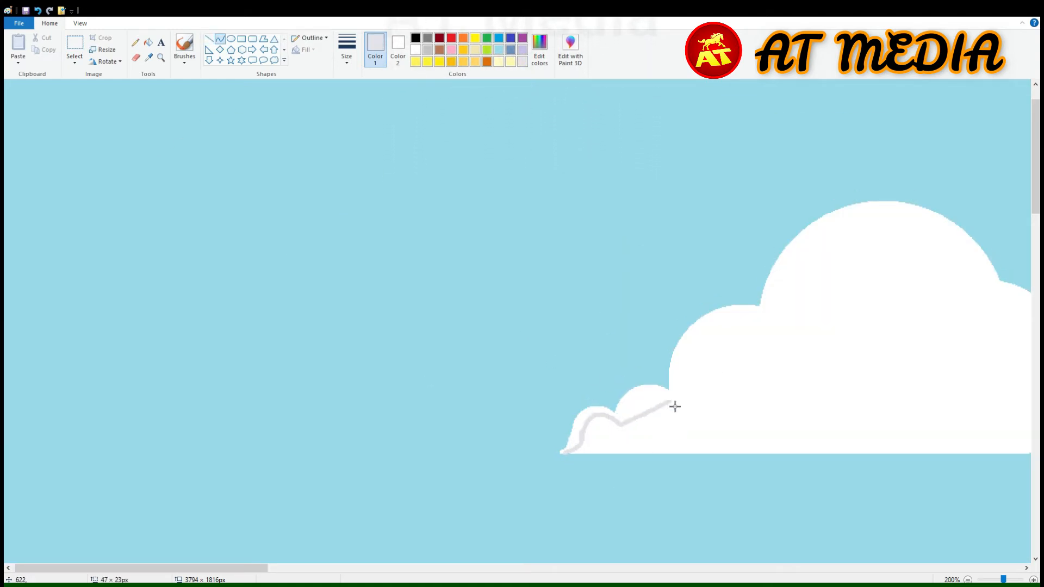
mouse_move(675, 407)
left_mouse_down()
mouse_move(788, 314)
mouse_move(820, 247)
mouse_move(995, 290)
left_mouse_up()
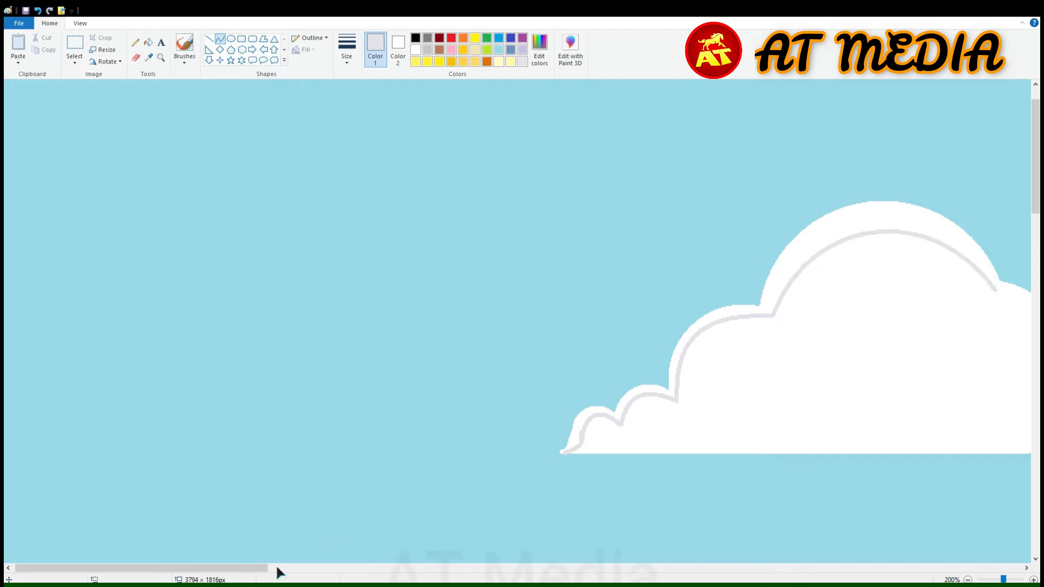
left_click(278, 572)
mouse_move(248, 332)
left_mouse_down()
mouse_move(326, 371)
mouse_move(256, 350)
left_mouse_up()
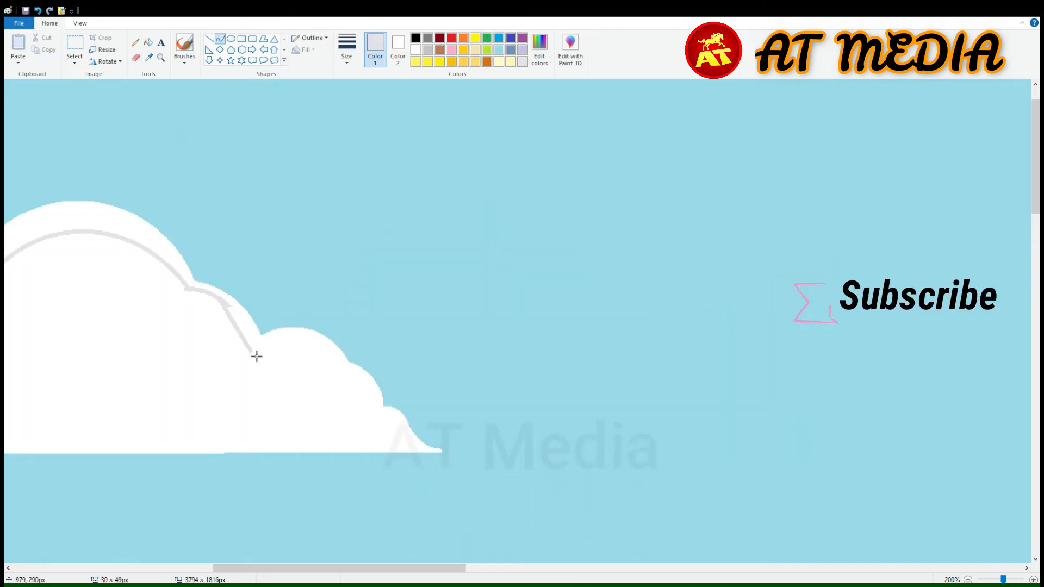
mouse_move(257, 350)
left_mouse_down()
mouse_move(263, 359)
mouse_move(301, 327)
left_mouse_up()
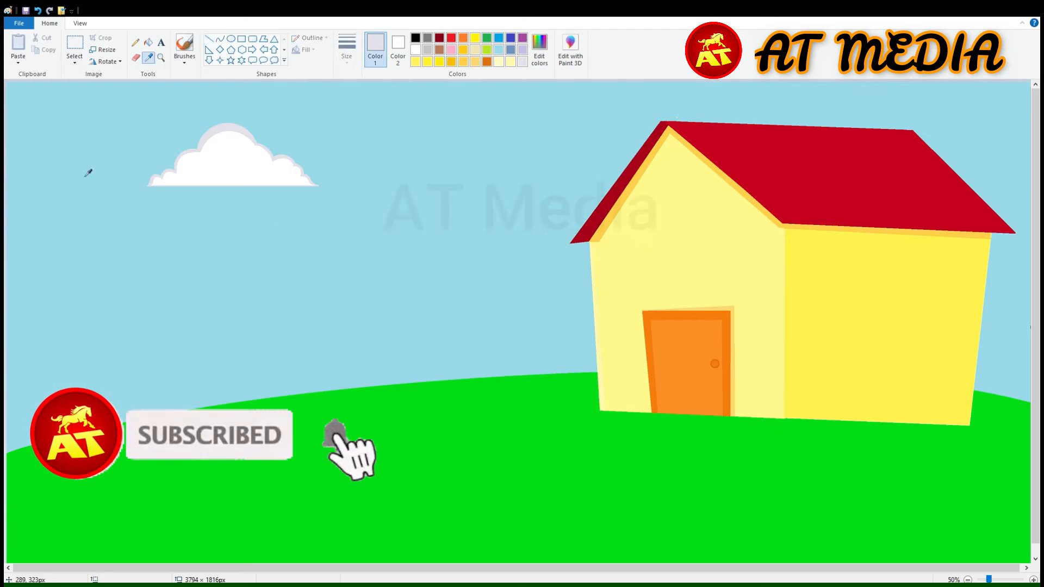
Step: Paste smaller copies of the cloud overlapping the original and elsewhere in the sky
key("ctrl+v")
left_click_drag(160, 156, 31, 49)
left_click(21, 45)
left_click_drag(276, 198, 197, 152)
left_click_drag(18, 122, 364, 294)
left_click(329, 154)
Step: Paste a large cloud copy beside the roof's left slope and more copies along the left side of the sky
left_click(18, 43)
left_click(18, 44)
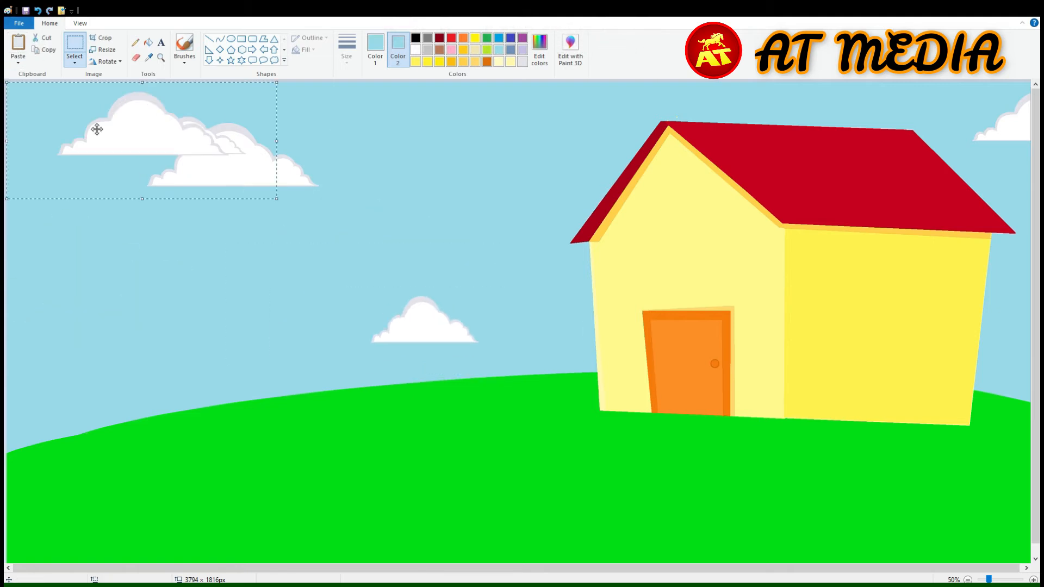
left_click_drag(96, 131, 406, 185)
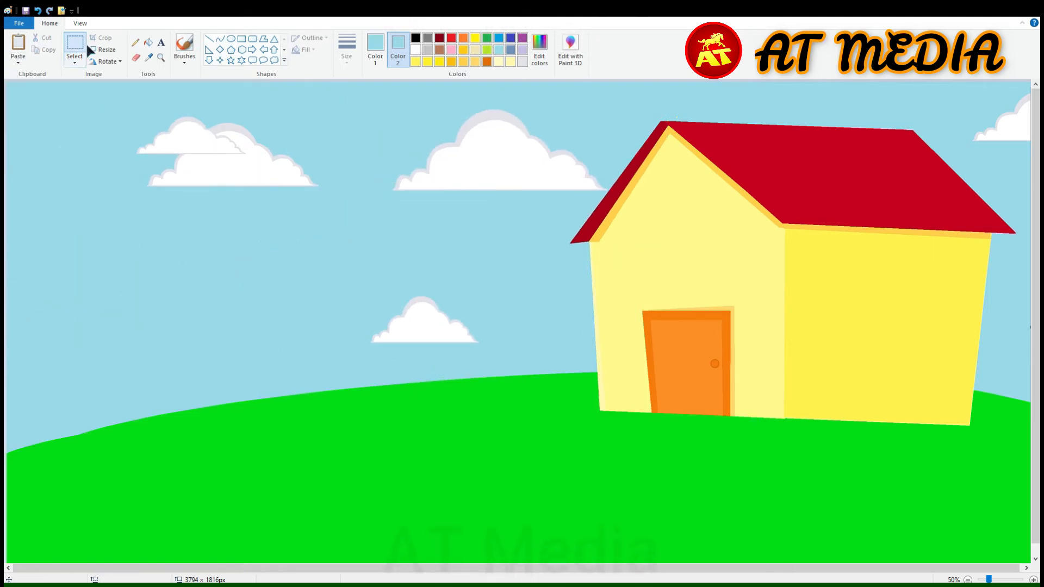
left_click(25, 43)
left_click_drag(82, 136, 235, 364)
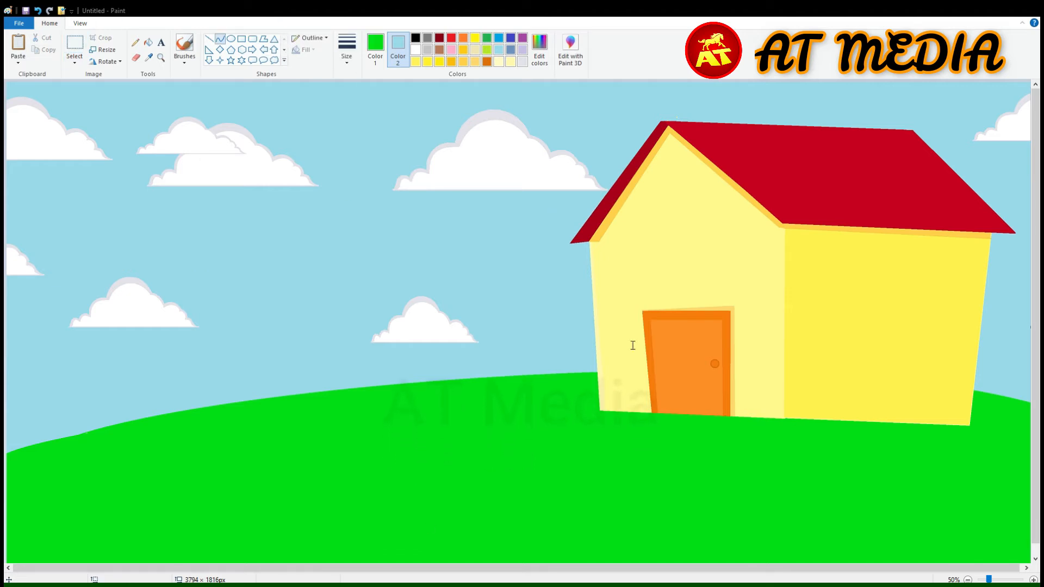
Step: Set the drawing colour to a light green
scroll(643, 259, "up", 1)
left_click_drag(489, 568, 944, 568)
left_click_drag(408, 155, 451, 156)
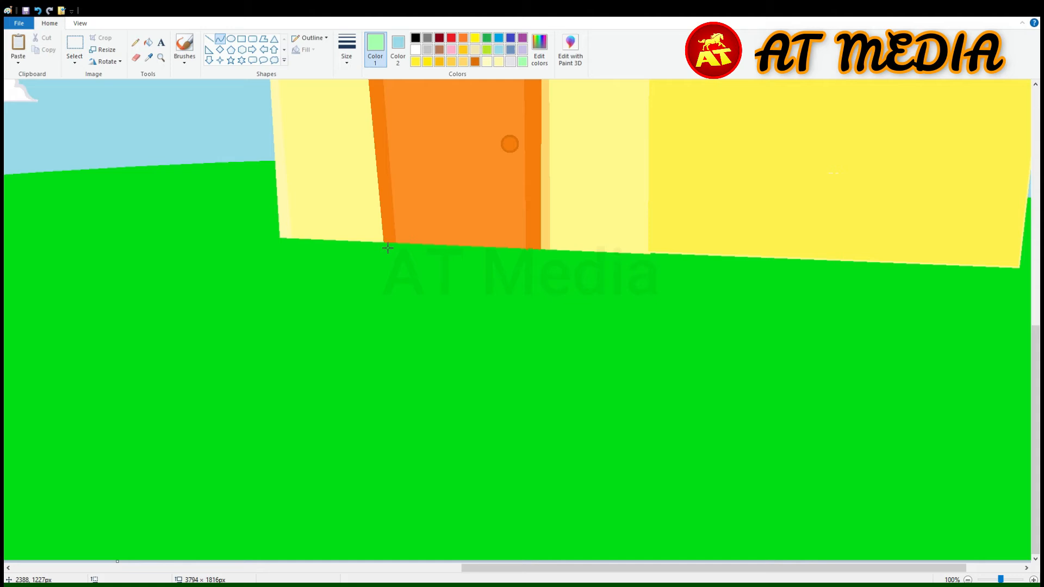
Step: Try to draw a steep winding path from the door down the hill with two light green curves
mouse_move(385, 244)
left_mouse_down()
mouse_move(157, 505)
mouse_move(10, 566)
left_mouse_up()
left_click_drag(489, 568, 316, 568)
left_click(482, 314)
left_click(730, 447)
left_click_drag(893, 250, 713, 581)
left_click_drag(761, 462, 799, 508)
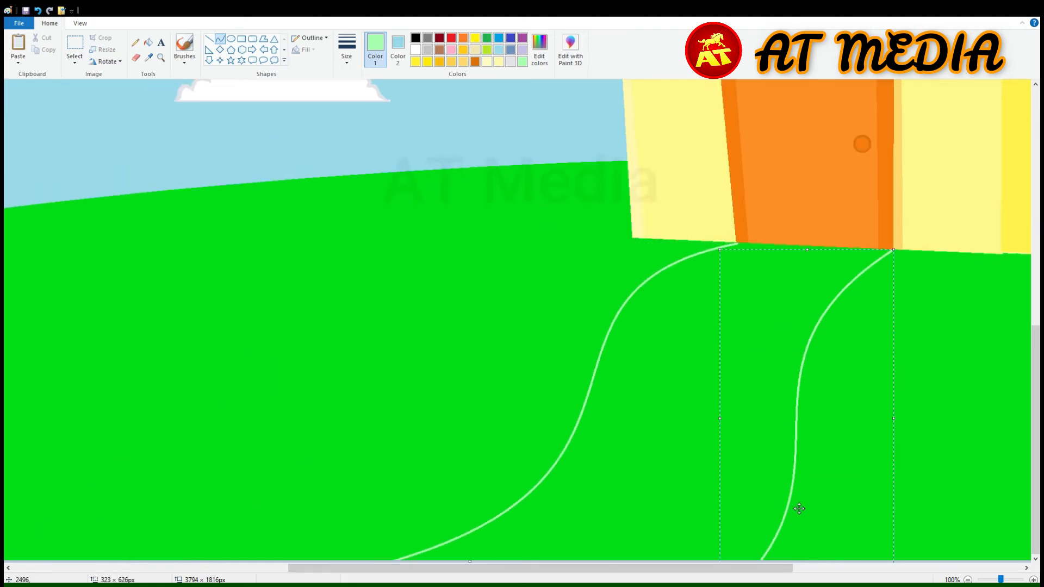
left_click(147, 42)
left_click(680, 414)
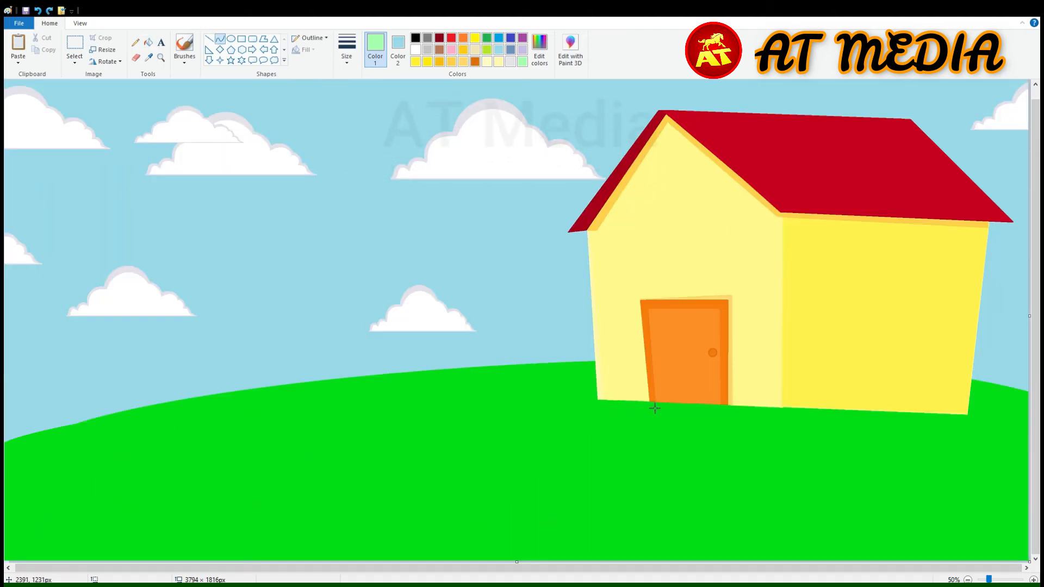
Step: Draw two light green S-shaped curves from the door's bottom corners to the lower left as the path's edges
left_click_drag(651, 403, 143, 574)
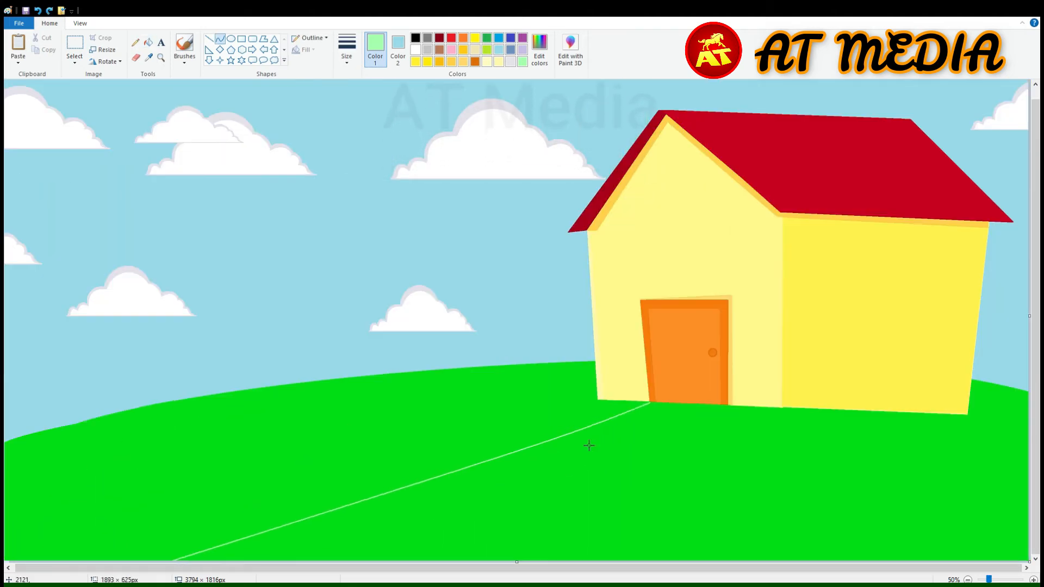
left_click_drag(587, 445, 604, 457)
left_click_drag(251, 517, 239, 478)
left_click_drag(726, 405, 256, 576)
left_click_drag(658, 454, 679, 479)
mouse_move(293, 541)
left_mouse_down()
mouse_move(263, 527)
mouse_move(324, 523)
left_mouse_up()
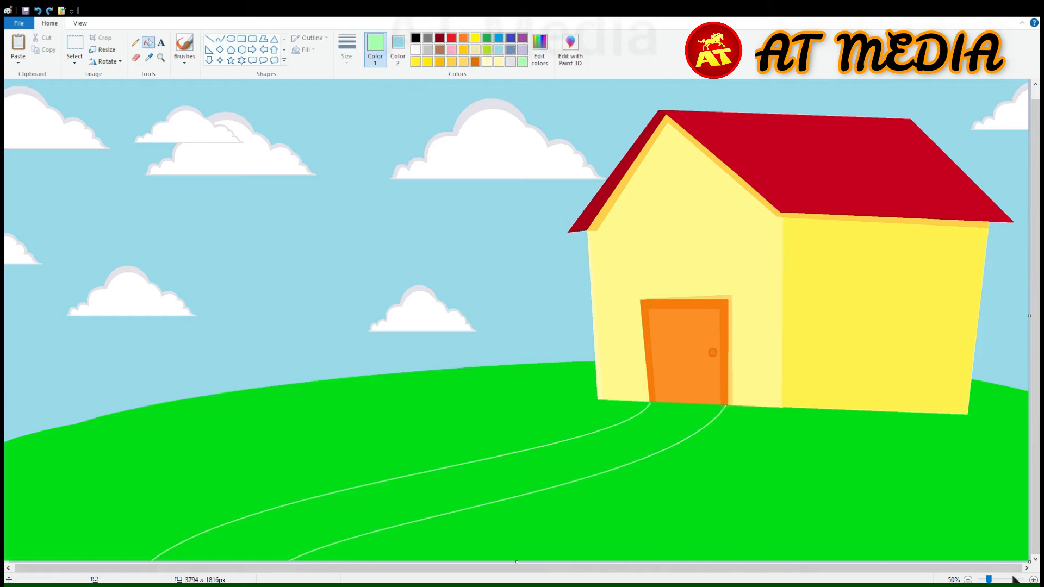
Step: Close the gaps at the path's ends and fill the path with light green
scroll(537, 400, "up", 2)
left_click(209, 38)
left_click(148, 42)
left_click_drag(532, 568, 725, 568)
left_click(209, 38)
left_click_drag(213, 414, 217, 406)
left_click(148, 42)
left_click(270, 504)
scroll(572, 305, "down", 3)
left_click(540, 50)
left_click(304, 261)
left_click_drag(789, 568, 655, 566)
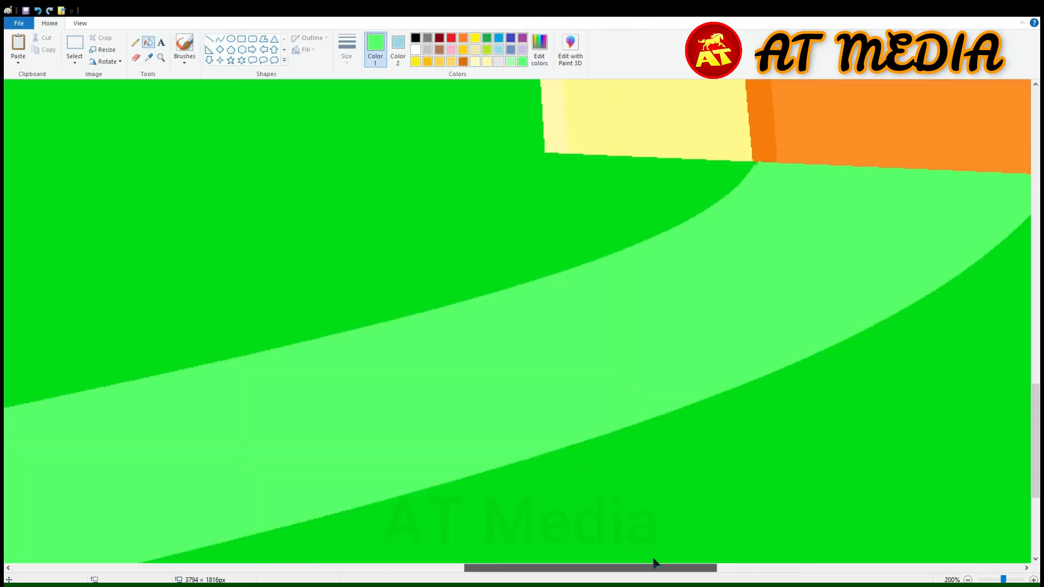
Step: Outline five small flat ovals along the path in a slightly deeper green as pebbles
left_click(539, 50)
left_click(220, 39)
left_click_drag(1013, 175, 493, 525)
scroll(493, 526, "down", 1)
left_click_drag(609, 568, 299, 568)
scroll(282, 327, "down", 1)
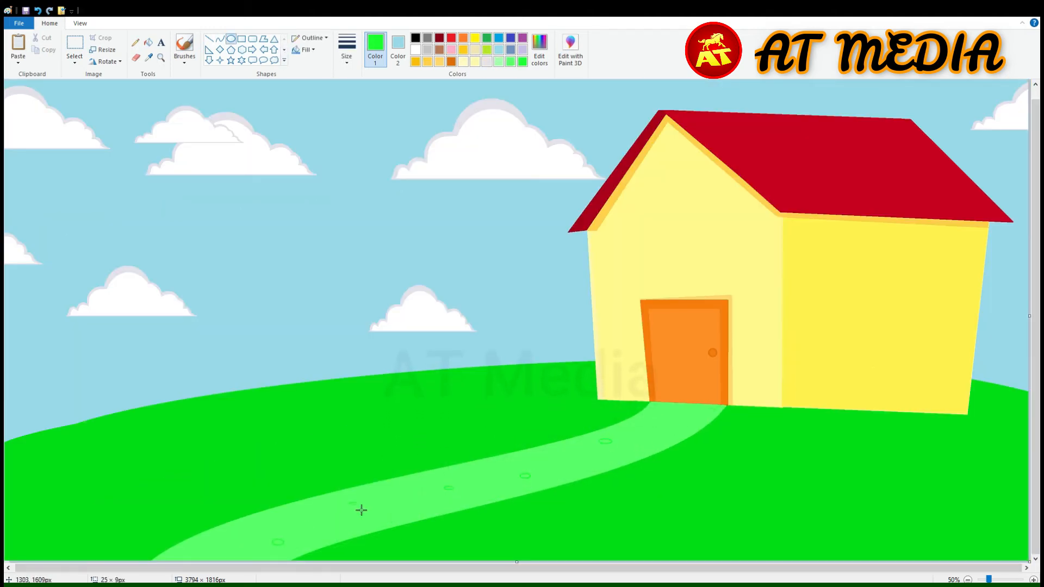
Step: Fill the pebble ovals on the path with the same deeper green
scroll(282, 528, "up", 1)
left_click(149, 42)
left_click(550, 524)
left_click(401, 447)
left_click(590, 415)
left_click_drag(468, 568, 767, 569)
left_click(742, 391)
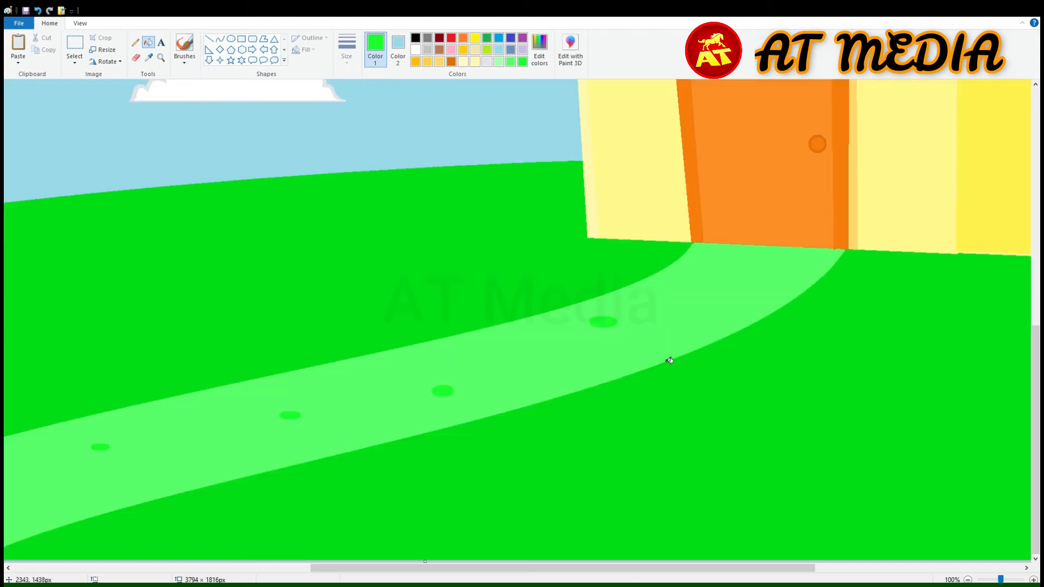
Step: Draw another small flat oval on the path near the door and fill it with the pebble green
left_click(231, 38)
left_click_drag(698, 292, 729, 305)
left_click(149, 42)
left_click(714, 299)
left_click(968, 580)
scroll(620, 293, "up", 1)
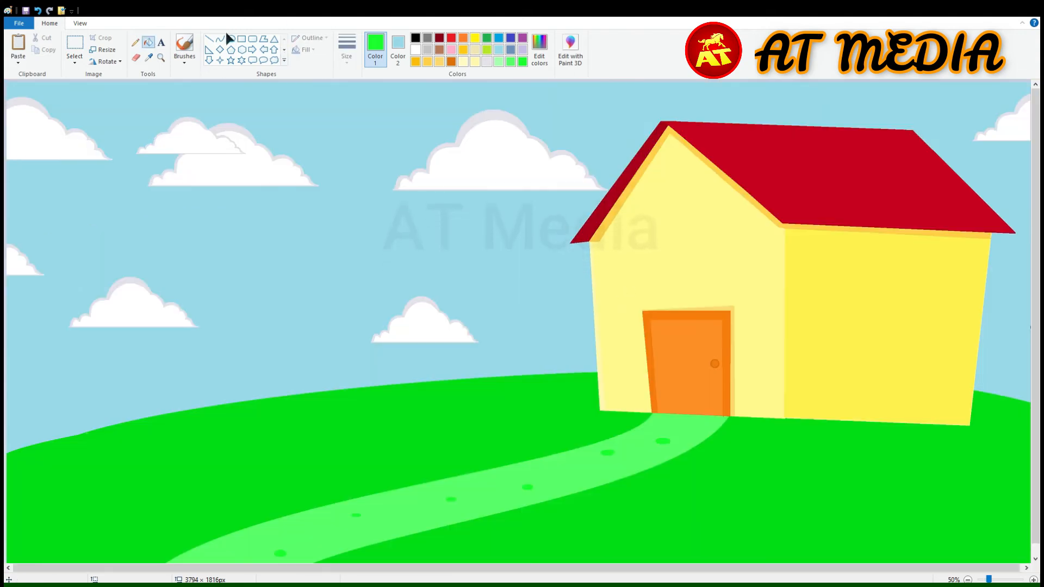
Step: Spray a bright green grass texture over the hill, its top edge and the base of the house's side wall
scroll(261, 125, "up", 2)
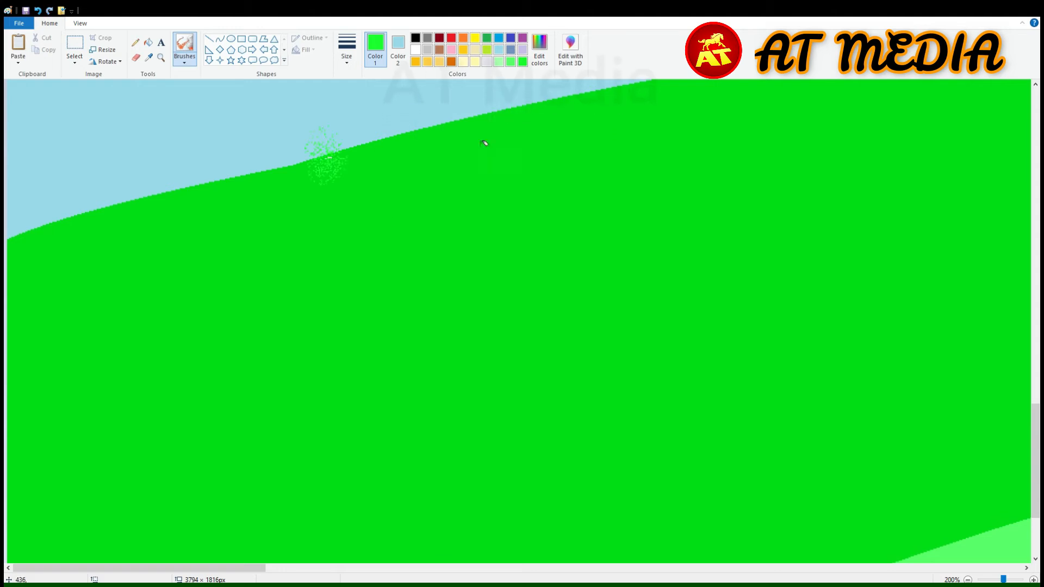
scroll(562, 327, "down", 2)
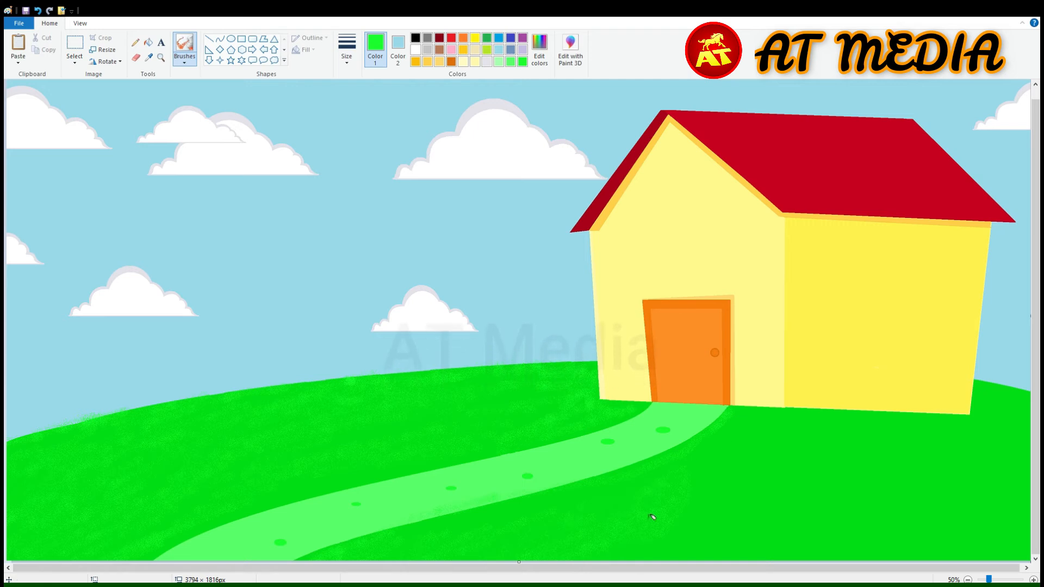
left_click_drag(813, 407, 968, 411)
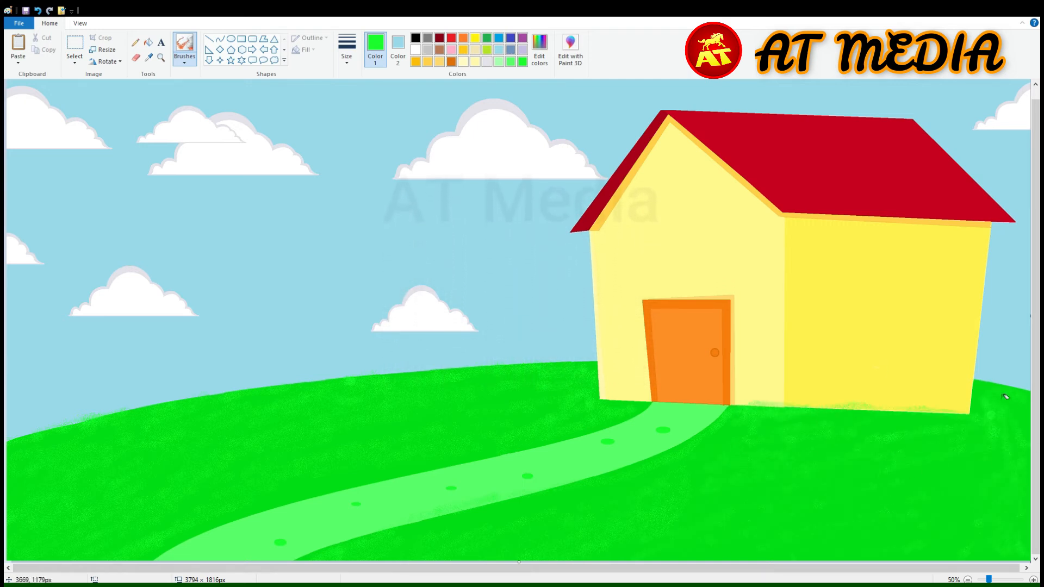
Step: Recolour the path pale sandy yellow and fill its pebbles with a deeper yellow
left_click(463, 50)
left_click(540, 50)
left_click_drag(638, 270, 637, 246)
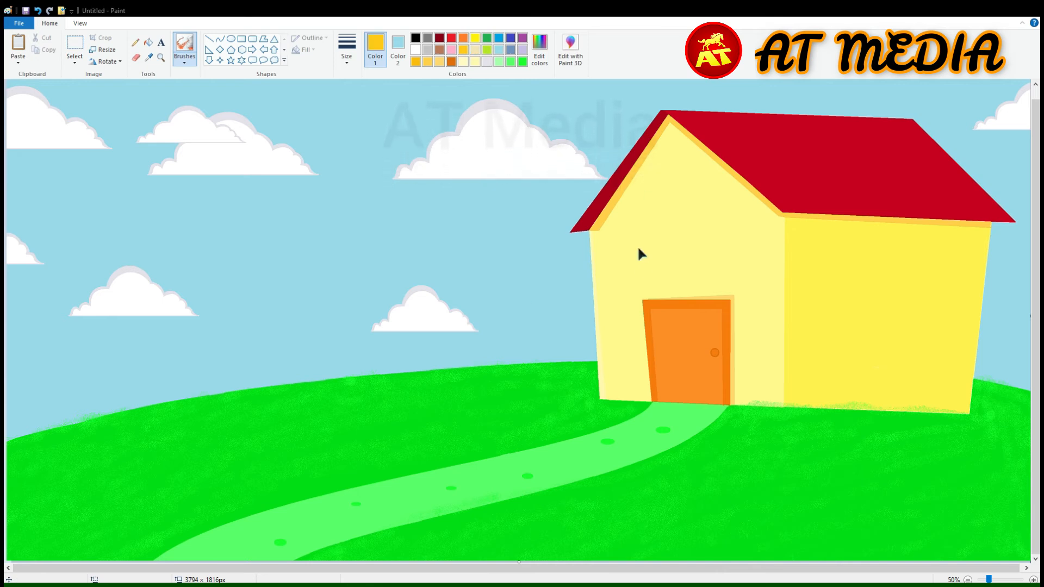
left_click(424, 372)
left_click(148, 42)
left_click(550, 456)
left_click(280, 542)
left_click(356, 504)
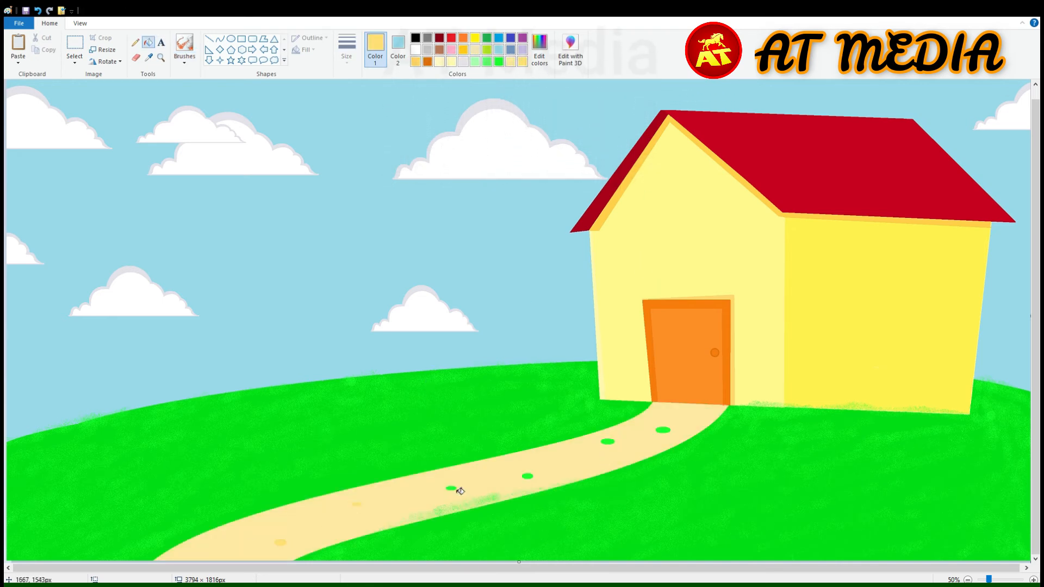
Step: Spray grass along both edges of the path and over the hill in bright and darker green
left_click(184, 47)
left_click_drag(573, 482, 669, 462)
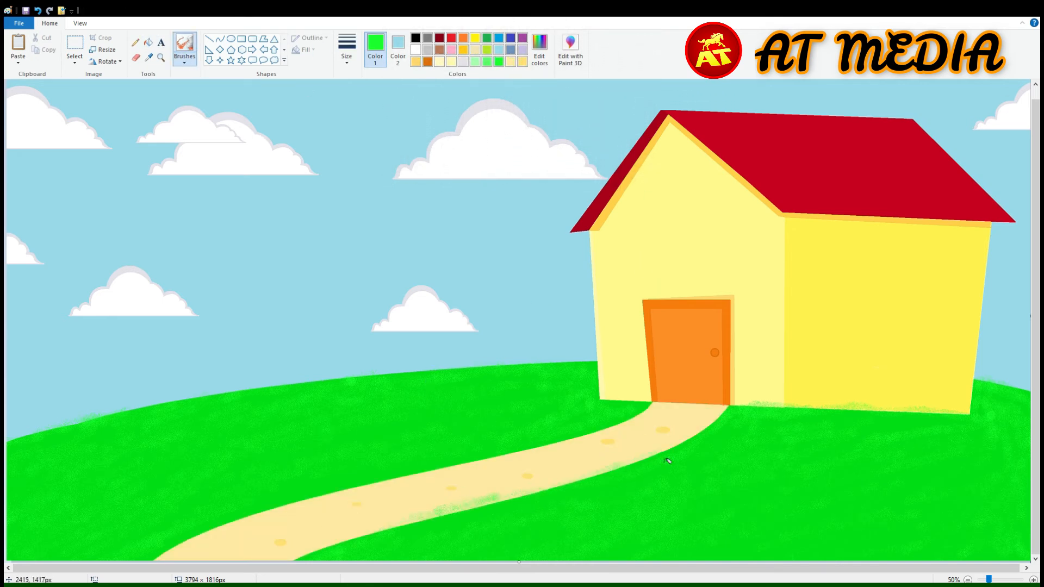
left_click_drag(192, 552, 412, 491)
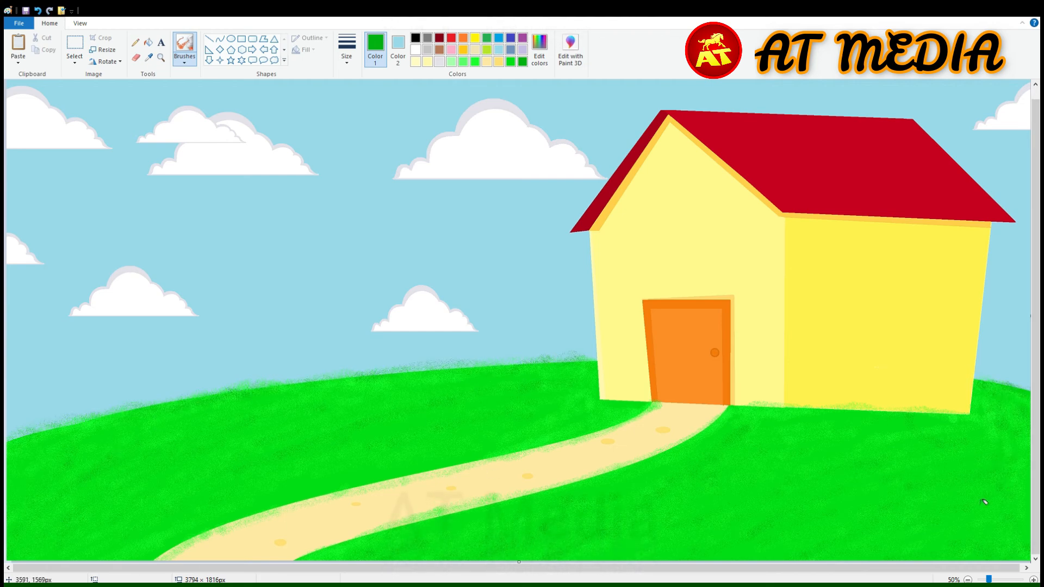
Step: Draw an upright oval window outline on the gable above the door using the door frame's orange
left_click(231, 38)
left_click(149, 57)
left_click(686, 304)
left_click_drag(656, 177, 692, 228)
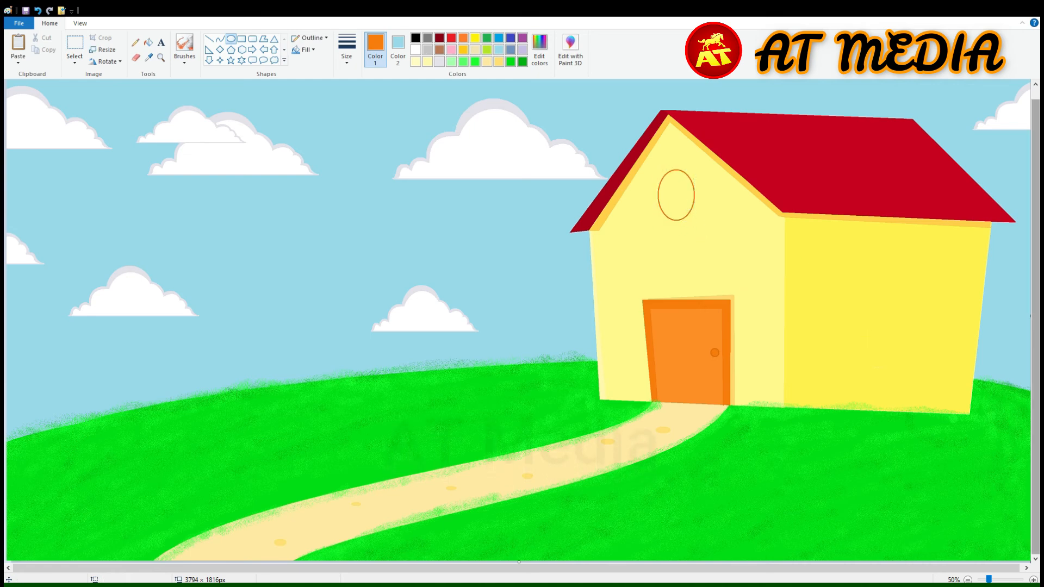
Step: Try to add a smaller oval inside the gable window and fill the ring with orange, and undo both
left_click(1034, 581)
left_click_drag(462, 568, 968, 568)
left_click_drag(300, 265, 350, 342)
left_click_drag(333, 313, 331, 319)
left_click(149, 42)
left_click(289, 309)
key("ctrl+z")
key("ctrl+z")
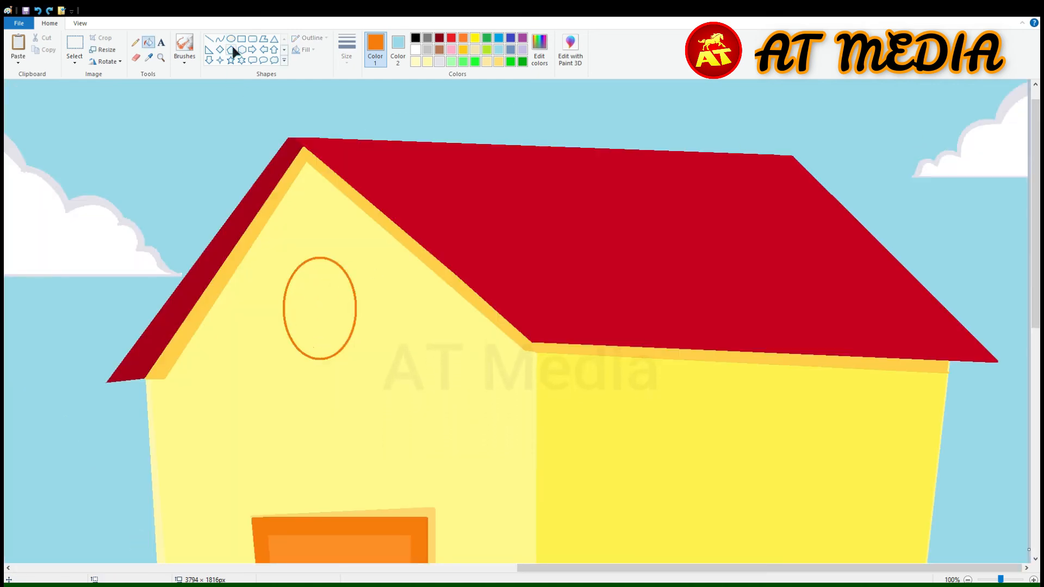
Step: Draw a smaller upright oval inside the gable window outline and fill the ring between them with orange
left_click(231, 39)
left_click_drag(295, 271, 347, 347)
left_click(148, 42)
left_click(318, 265)
Step: Draw crossing double bars inside the oval gable window, fill them with orange, and colour the four panes pale blue
left_click(209, 38)
left_click_drag(315, 270, 335, 361)
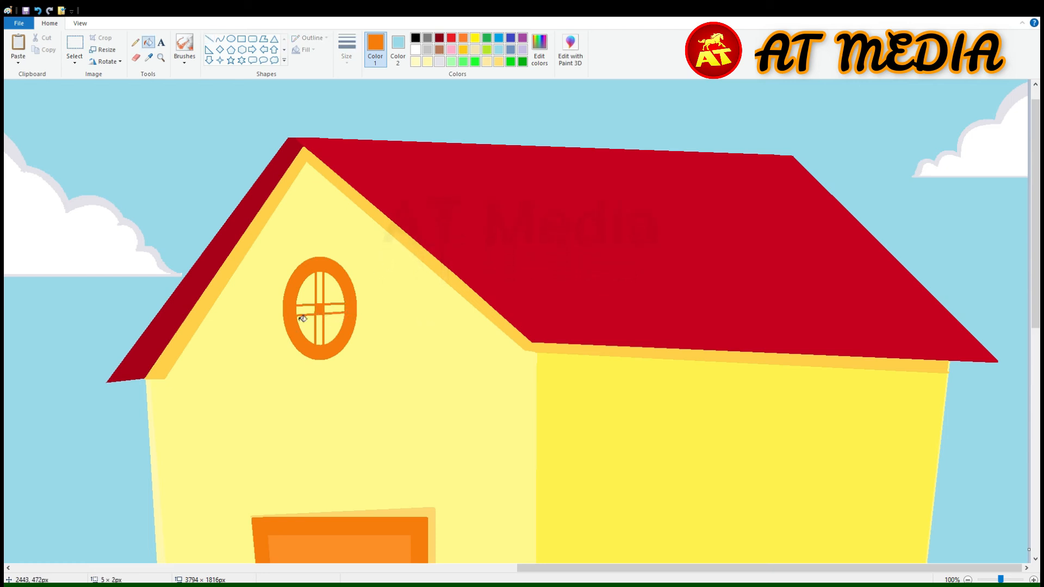
left_click(305, 311)
left_click(335, 309)
left_click(320, 289)
left_click(320, 329)
scroll(372, 327, "down", 2)
scroll(372, 327, "up", 1)
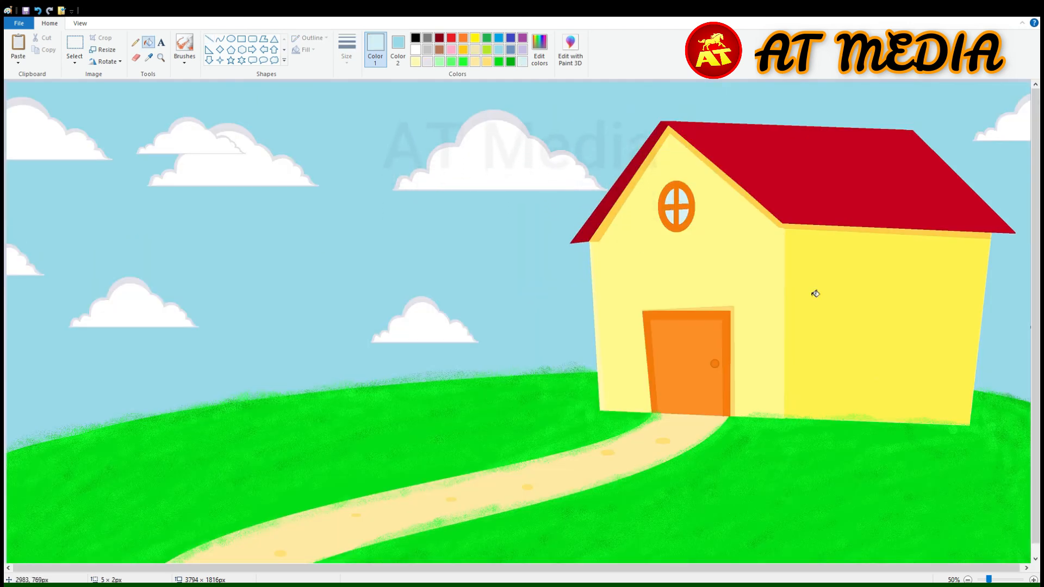
scroll(829, 160, "up", 1)
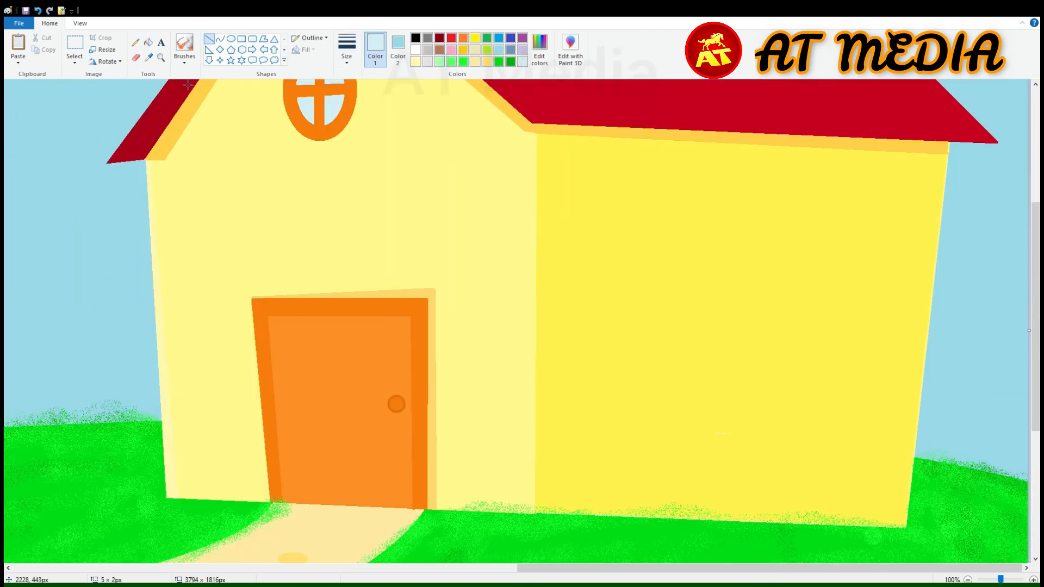
left_click_drag(636, 254, 635, 373)
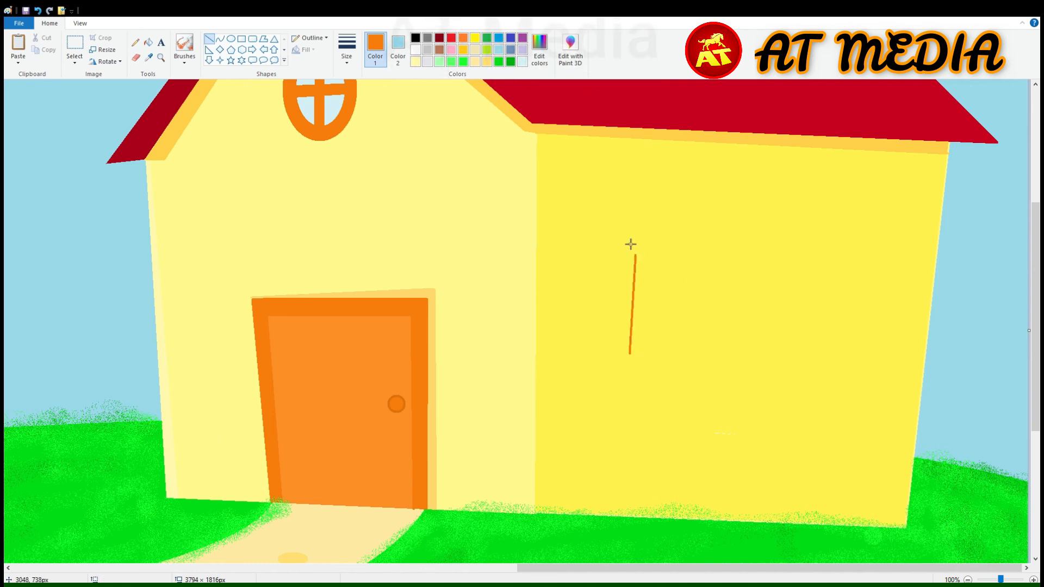
left_click_drag(636, 255, 791, 268)
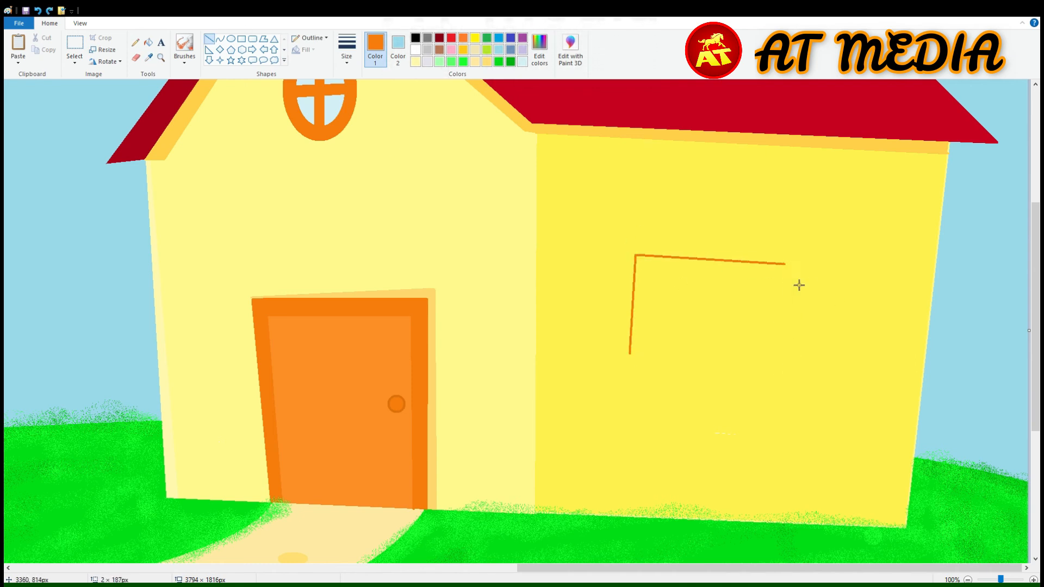
key("ctrl+z")
key("ctrl+z")
left_click_drag(605, 353, 605, 240)
key("ctrl+z")
key("ctrl+z")
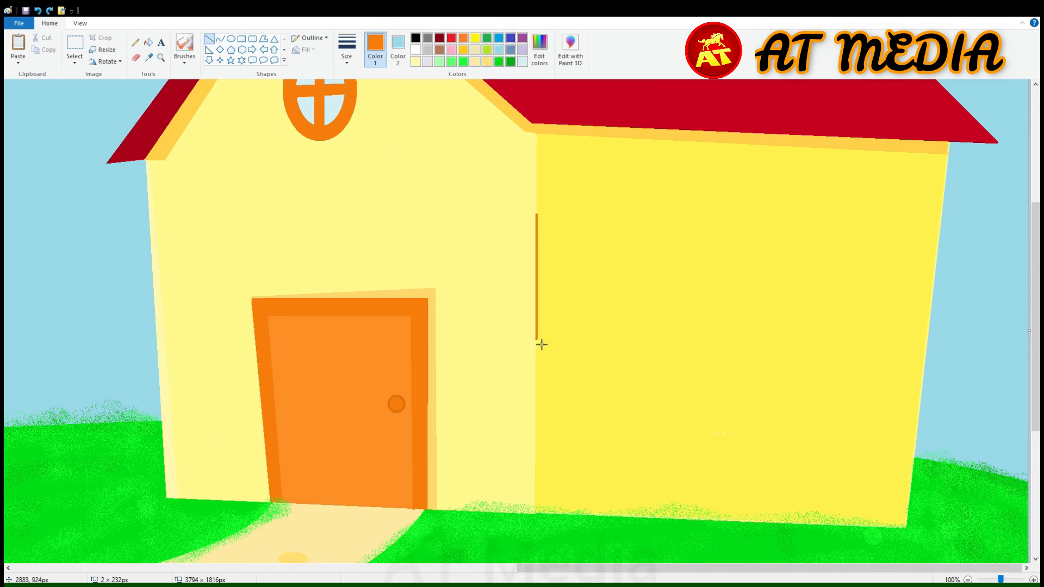
key("ctrl+z")
left_click_drag(622, 349, 624, 223)
left_click_drag(622, 349, 803, 358)
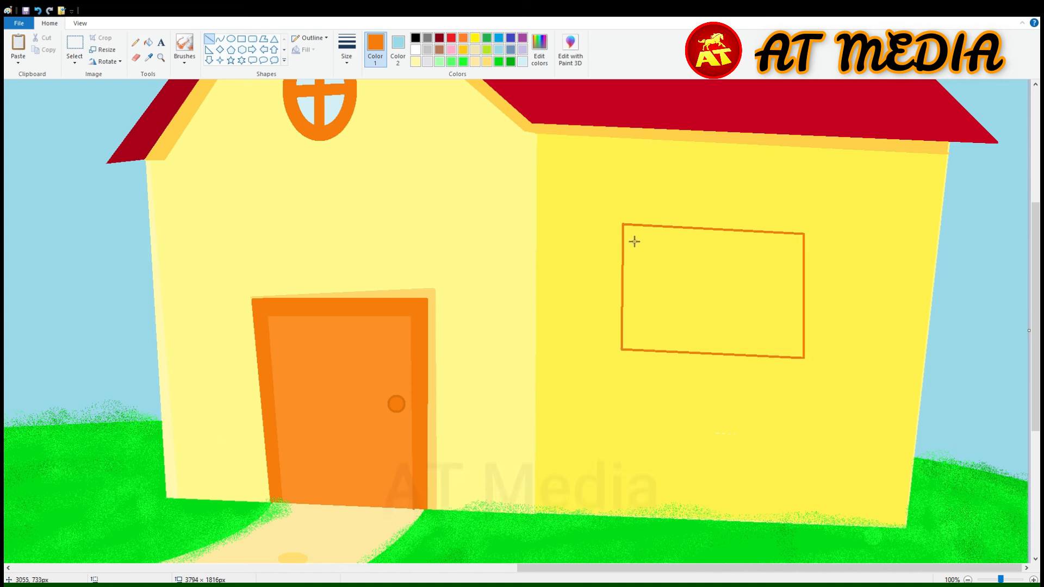
key("ctrl+z")
key("ctrl+z")
key("ctrl+z")
key("ctrl+z")
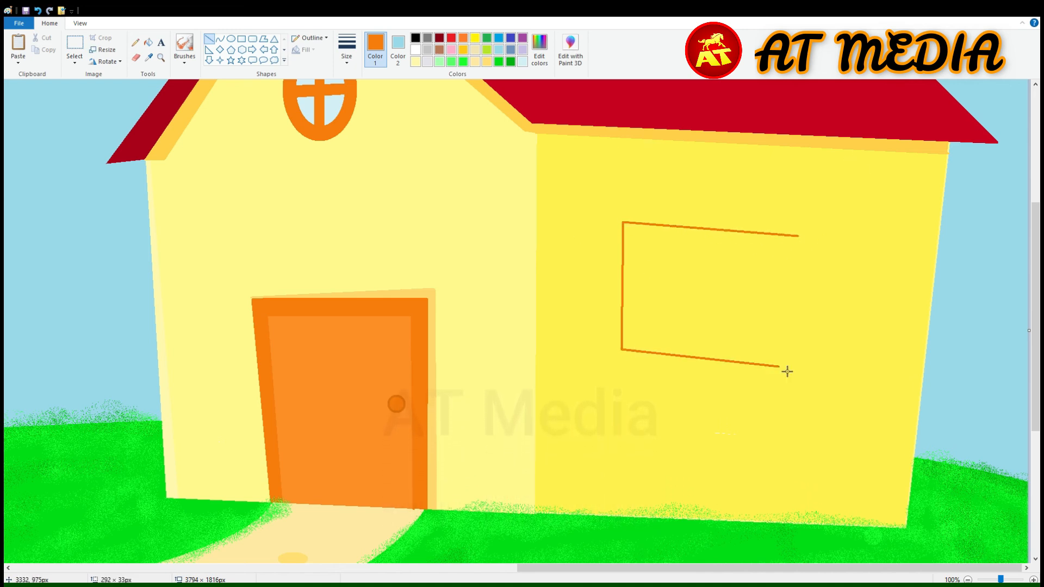
Step: Draw a slightly slanted four-sided window outline in orange on the house's deeper yellow side wall
left_click_drag(805, 239, 792, 367)
key("ctrl+z")
key("ctrl+z")
left_click_drag(622, 349, 797, 364)
left_click_drag(798, 236, 794, 362)
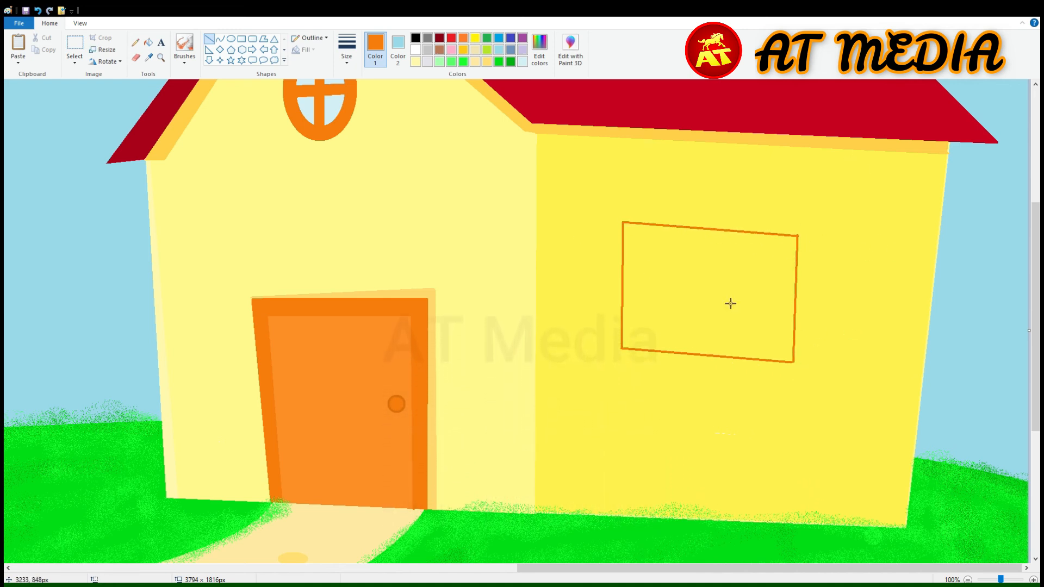
Step: Draw a parallel inner outline inside the side wall window and fill the frame between the outlines with orange
mouse_move(634, 235)
left_mouse_down()
mouse_move(633, 338)
mouse_move(784, 246)
mouse_move(781, 354)
left_mouse_up()
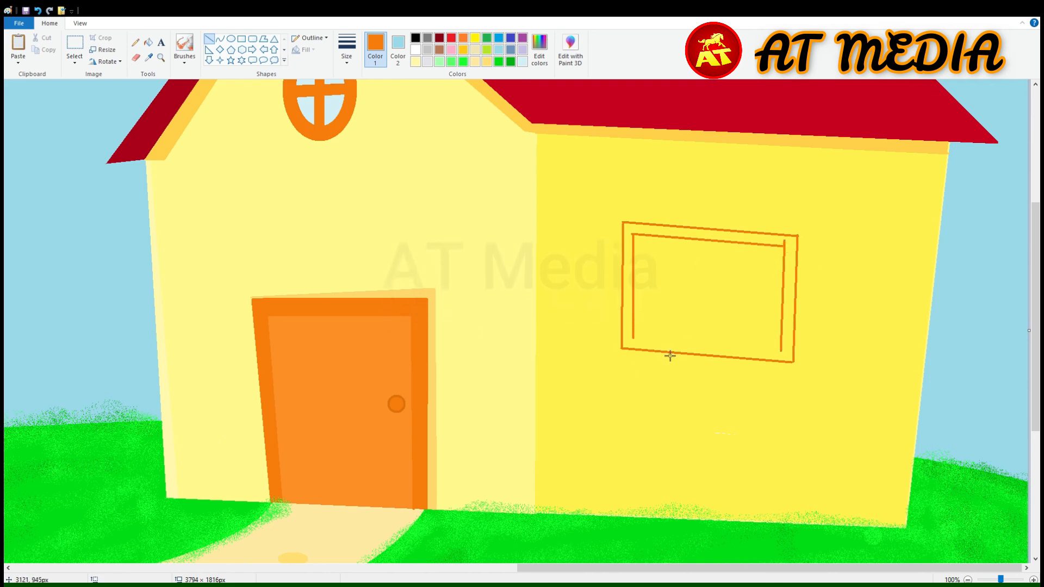
left_click_drag(626, 337, 787, 353)
left_click(148, 42)
left_click(679, 229)
Step: Divide the side window with crossing double bars, fill the bars with orange, and colour the four panes pale blue
left_click(209, 39)
mouse_move(704, 237)
left_mouse_down()
mouse_move(704, 343)
mouse_move(714, 346)
left_mouse_up()
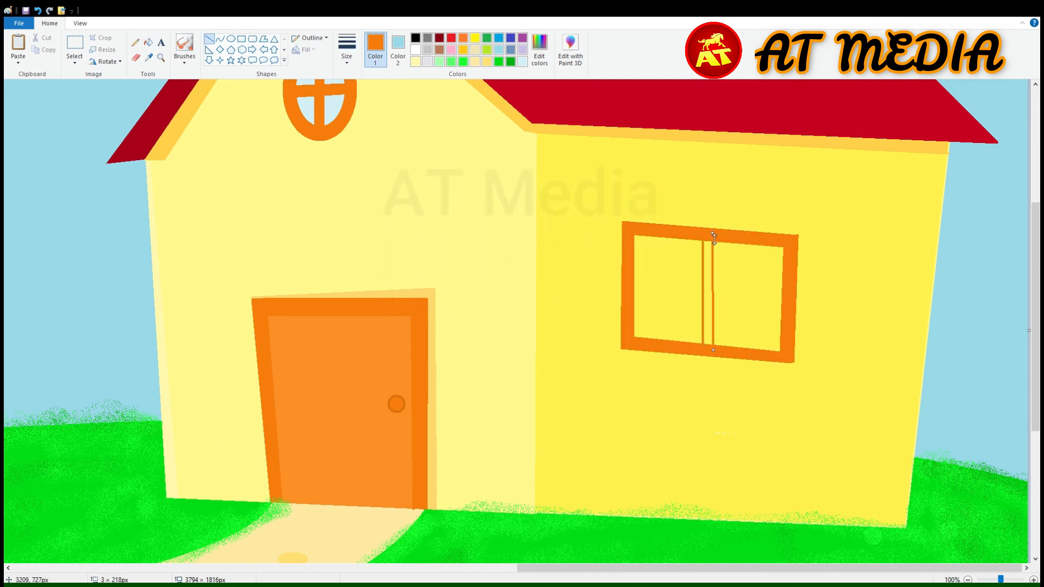
mouse_move(633, 281)
left_mouse_down()
mouse_move(772, 301)
mouse_move(784, 292)
mouse_move(792, 307)
left_mouse_up()
left_click(148, 42)
left_click(690, 292)
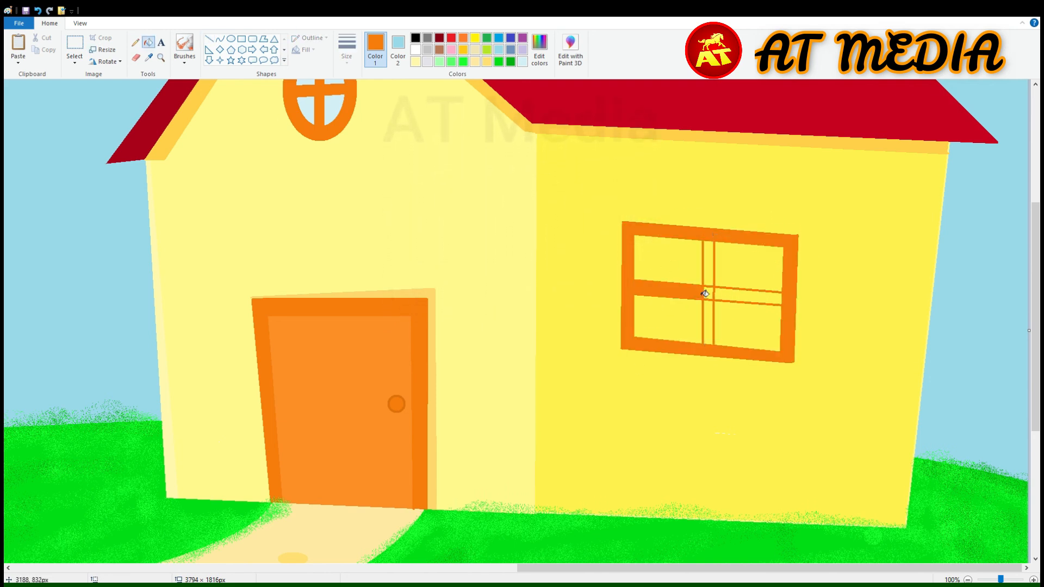
left_click(709, 293)
left_click(732, 296)
left_click(708, 321)
left_click(708, 266)
left_click(184, 43)
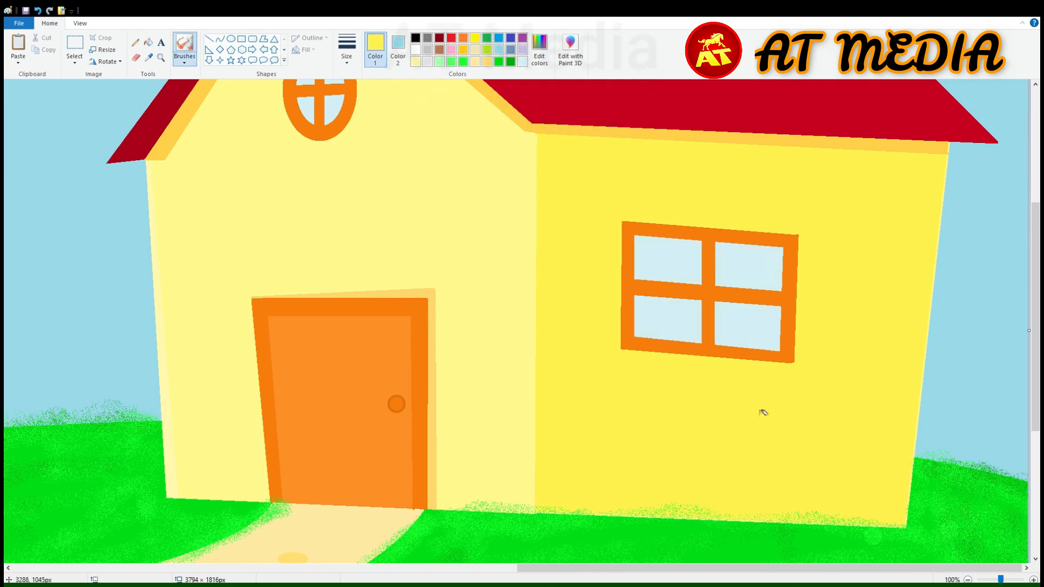
Step: Draw slightly deeper blue shading lines along the left and upper edges of the side window's upper-left pane
scroll(762, 415, "up", 2)
left_click_drag(538, 568, 793, 566)
scroll(706, 381, "down", 5)
left_click(523, 61)
left_click(540, 50)
left_click(209, 39)
mouse_move(251, 198)
left_mouse_down()
mouse_move(257, 311)
mouse_move(444, 217)
left_mouse_up()
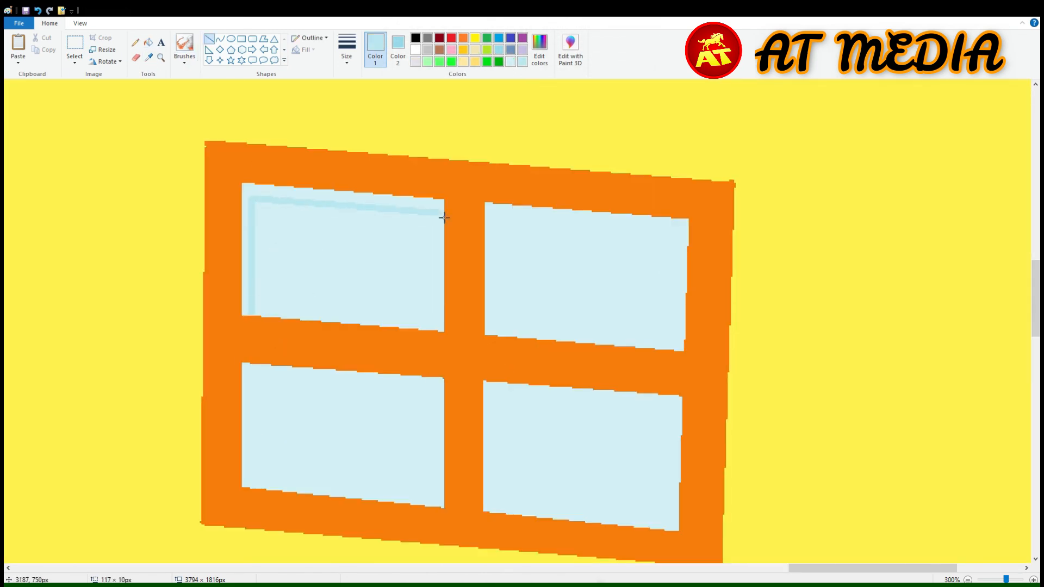
Step: Draw shading lines along the lower-left pane's left and lower edges, and fill both left panes' edge strips with the deeper blue
mouse_move(258, 368)
left_mouse_down()
mouse_move(258, 488)
mouse_move(443, 495)
left_mouse_up()
left_click(149, 42)
left_click(249, 423)
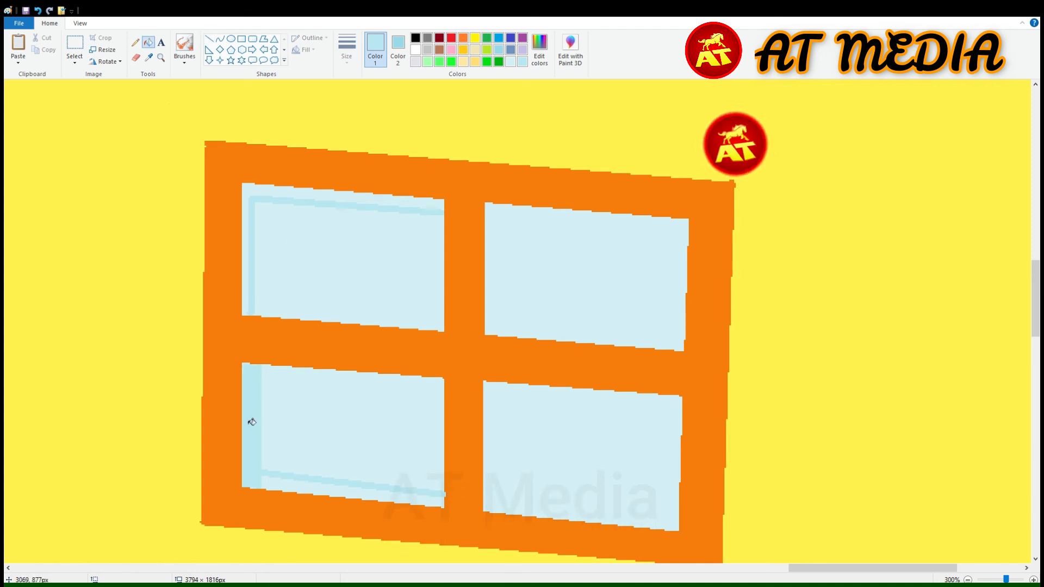
left_click(247, 261)
left_click(326, 497)
left_click(38, 10)
left_click(327, 492)
Step: Outline deeper blue shading strips along the left and outer horizontal edges of both right panes, and fill the strips
left_click(209, 39)
mouse_move(498, 225)
left_mouse_down()
mouse_move(498, 333)
mouse_move(687, 239)
left_mouse_up()
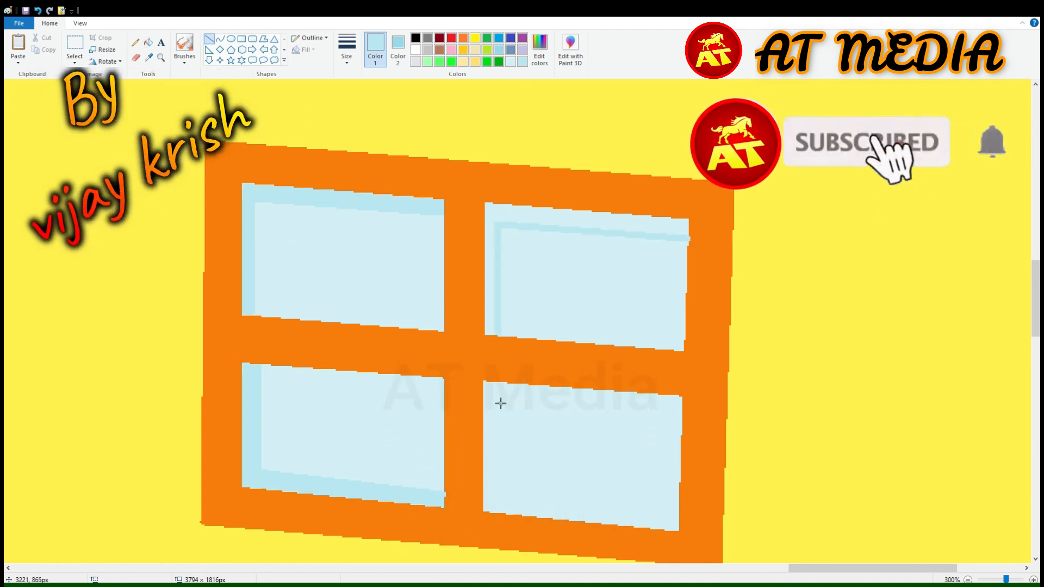
left_click_drag(505, 384, 504, 511)
left_click_drag(493, 491, 678, 515)
left_click(148, 42)
left_click(492, 272)
left_click(492, 435)
Step: Tidy the orange frame edges around the lower-right pane and fill its lower shading strip with the deeper blue
left_click(148, 58)
left_click(268, 159)
left_click(209, 39)
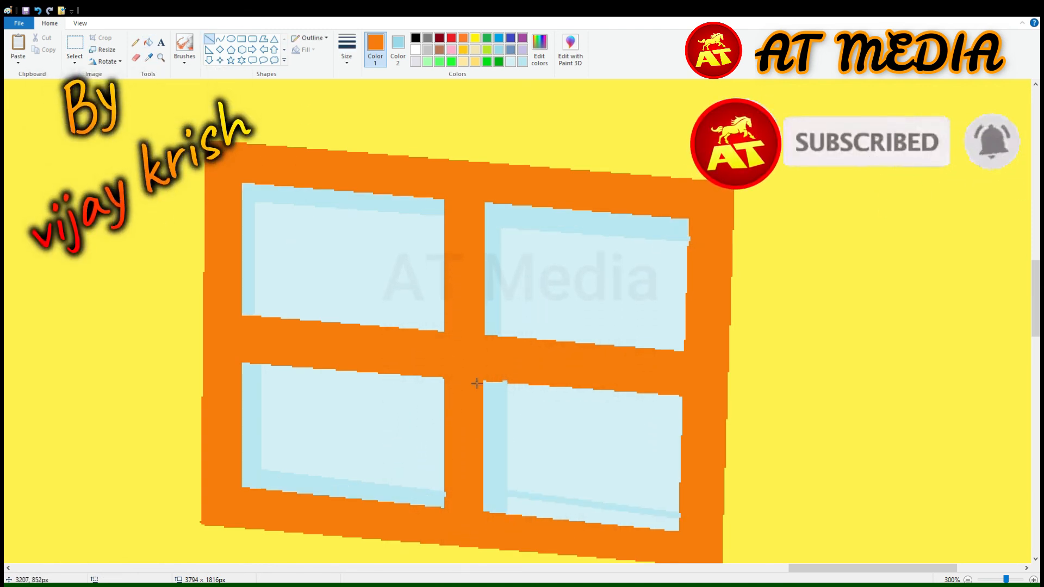
left_click_drag(475, 380, 505, 379)
left_click(523, 62)
left_click(148, 42)
left_click(524, 506)
left_click(209, 39)
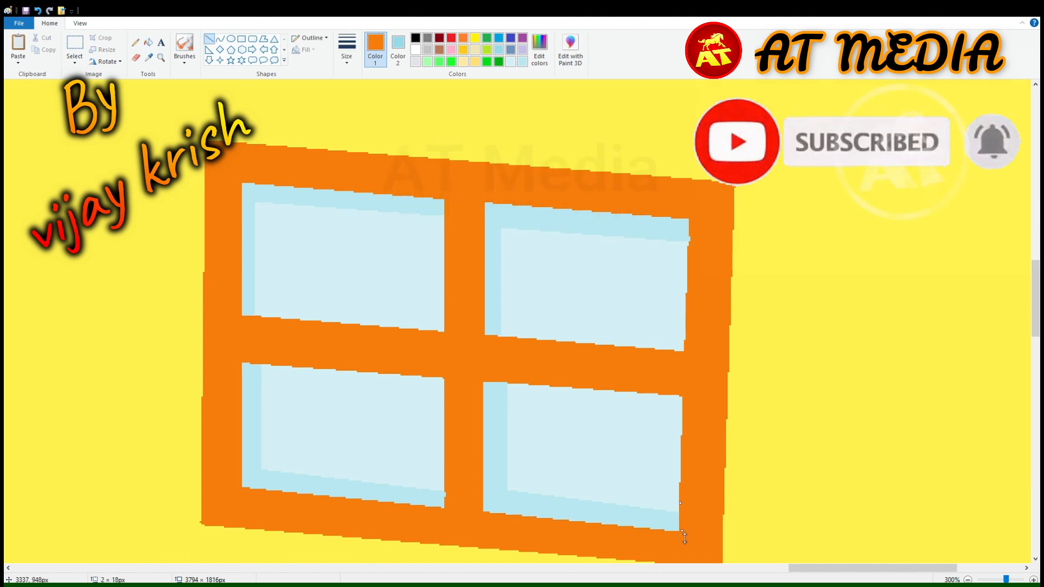
scroll(490, 426, "down", 3)
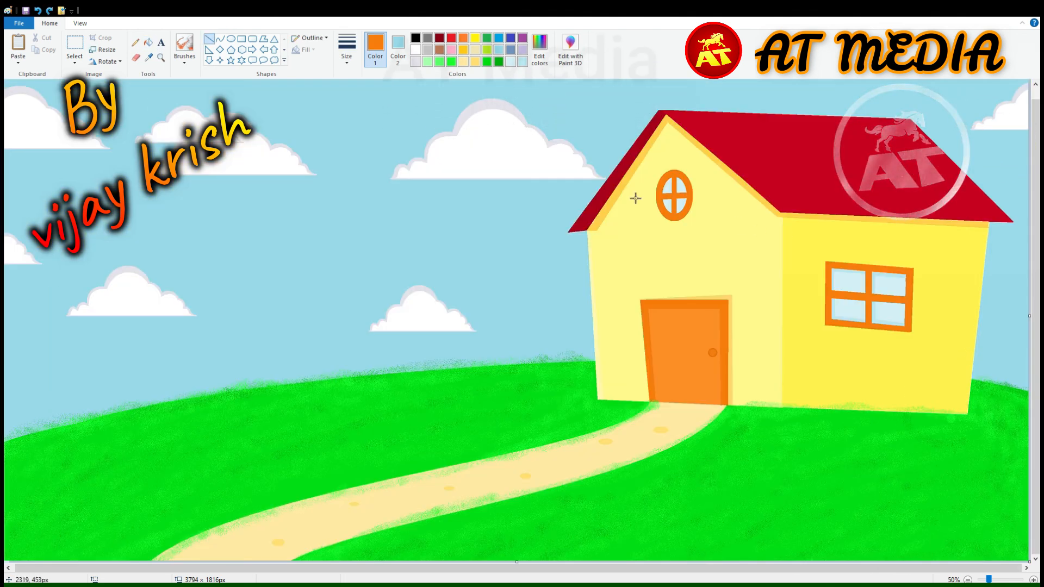